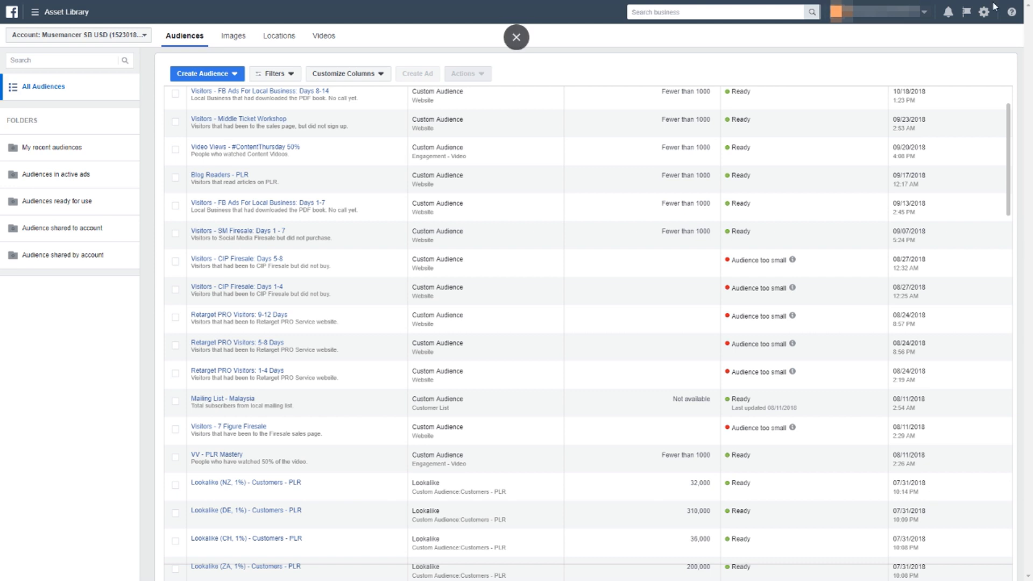
Search the business tools for "audiences" and close the suggestions without opening one.
{"action": "left_click", "coordinate": [649, 14]}
{"action": "type", "text": "audic"}
{"action": "type", "text": "nces"}
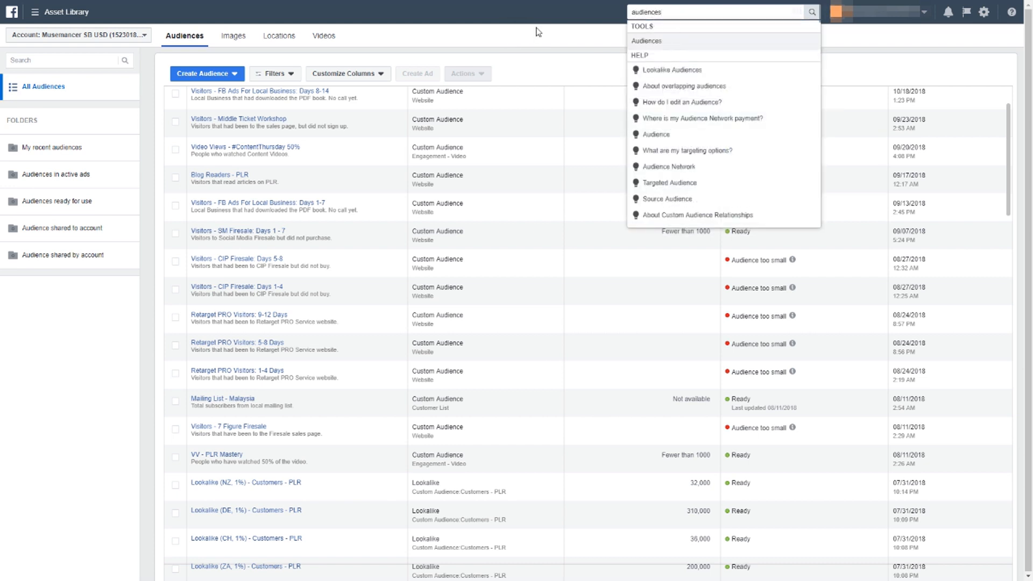
{"action": "left_click", "coordinate": [538, 33]}
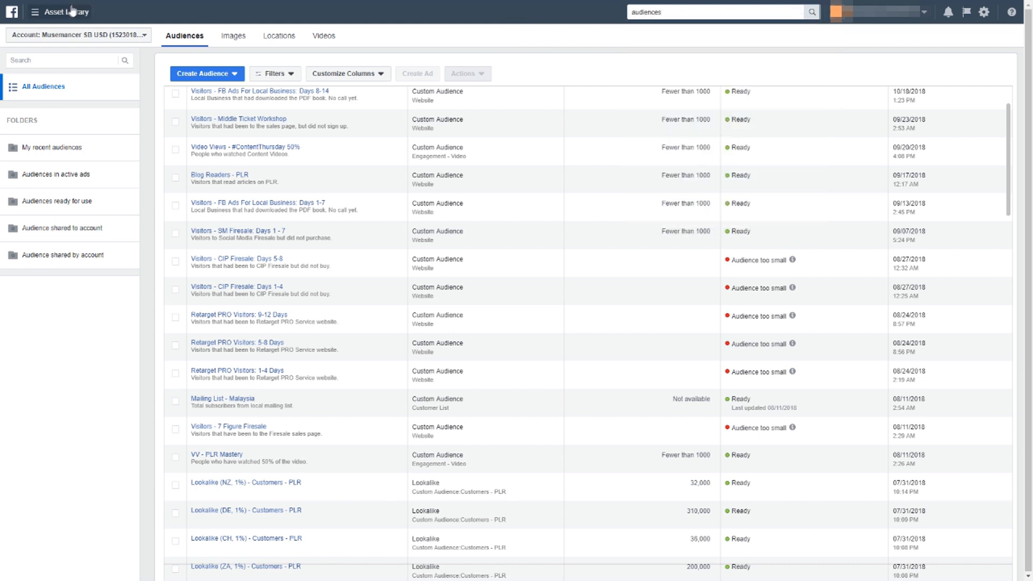
Display the full list of business tools to locate Audiences among the assets, and close the list.
{"action": "left_click", "coordinate": [31, 15]}
{"action": "left_click", "coordinate": [84, 271]}
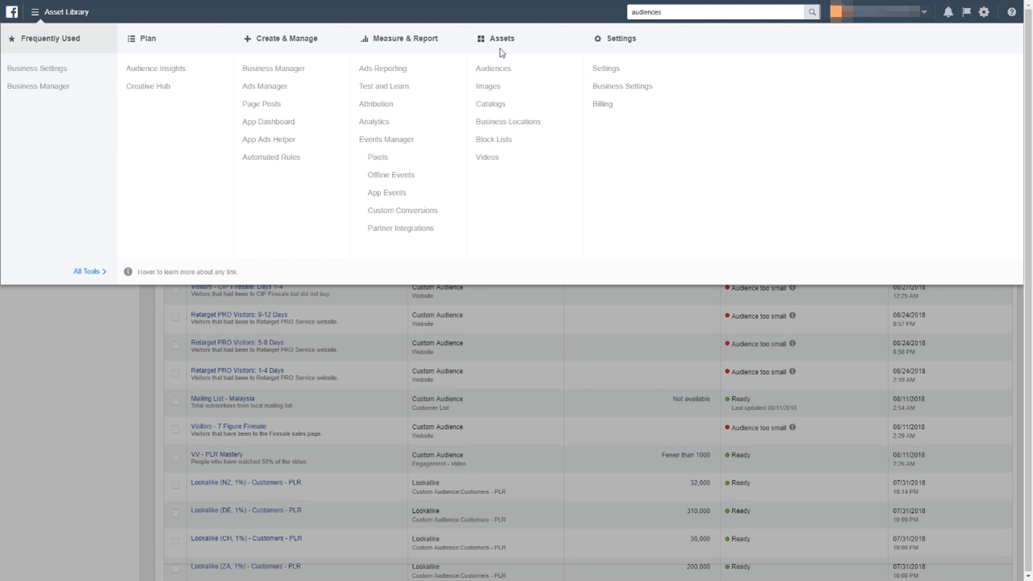
{"action": "left_click", "coordinate": [11, 385]}
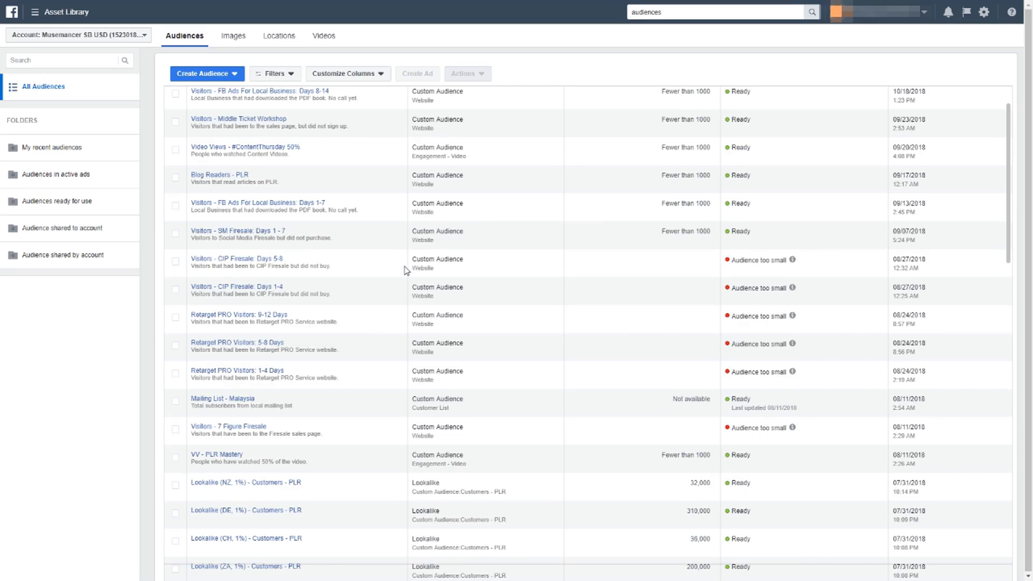
Start creating a custom audience based on website traffic.
{"action": "scroll", "coordinate": [407, 271], "scroll_direction": "down", "scroll_amount": 1}
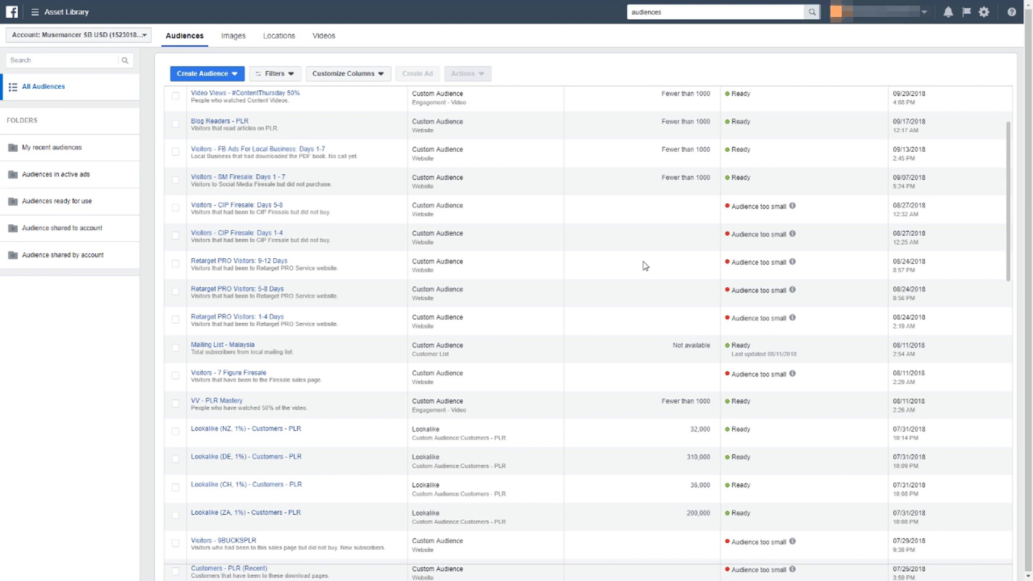
{"action": "left_click", "coordinate": [220, 77]}
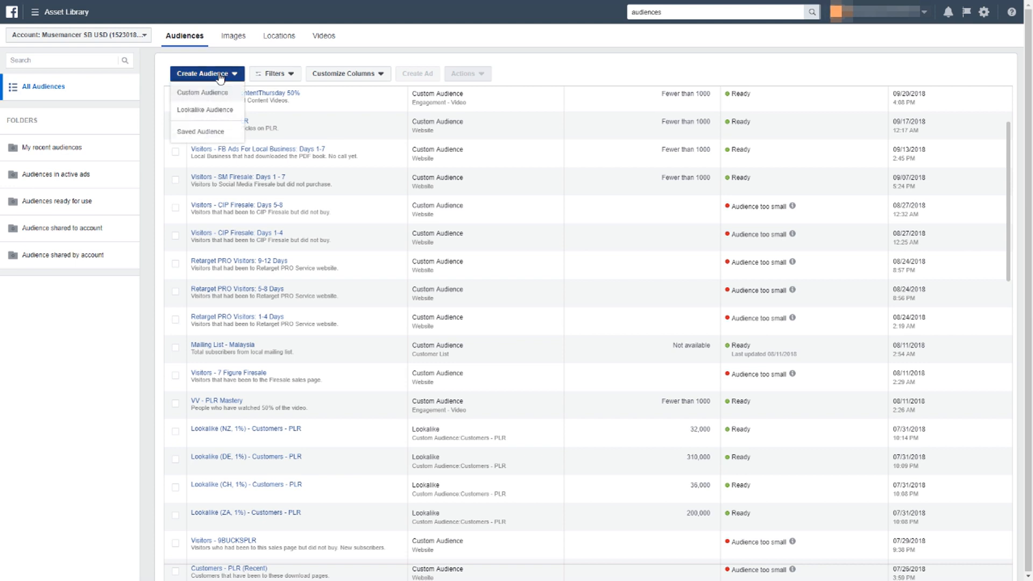
{"action": "left_click", "coordinate": [231, 95]}
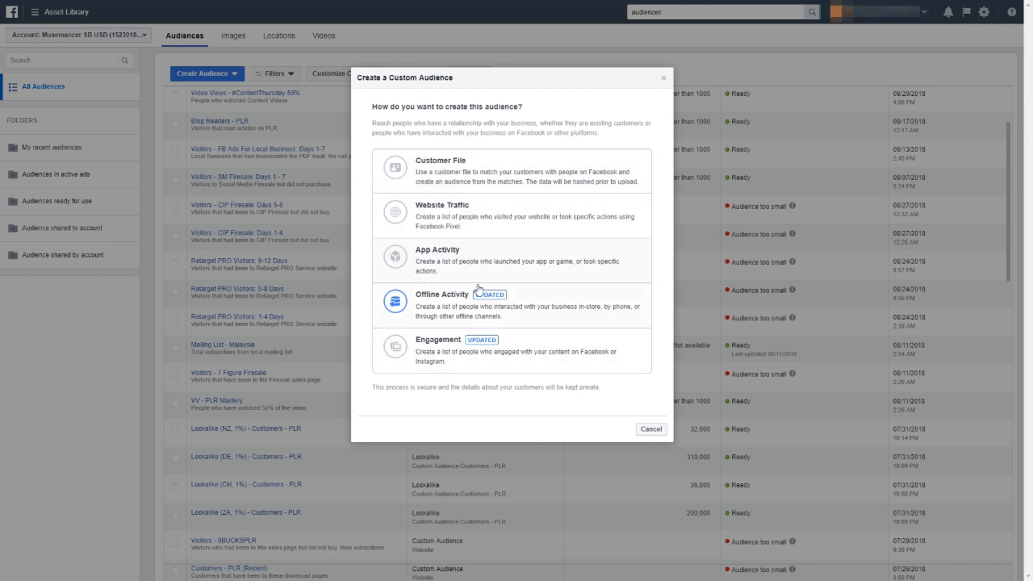
{"action": "left_click", "coordinate": [513, 217]}
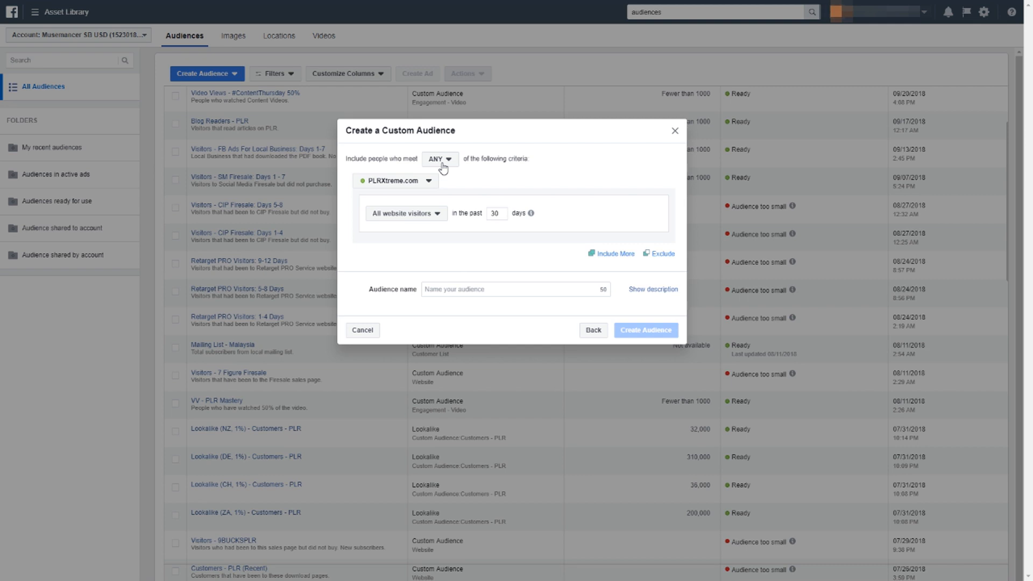
Choose the EdmundLoh.net pixel as the traffic source for the audience's inclusion criteria.
{"action": "left_click", "coordinate": [380, 185]}
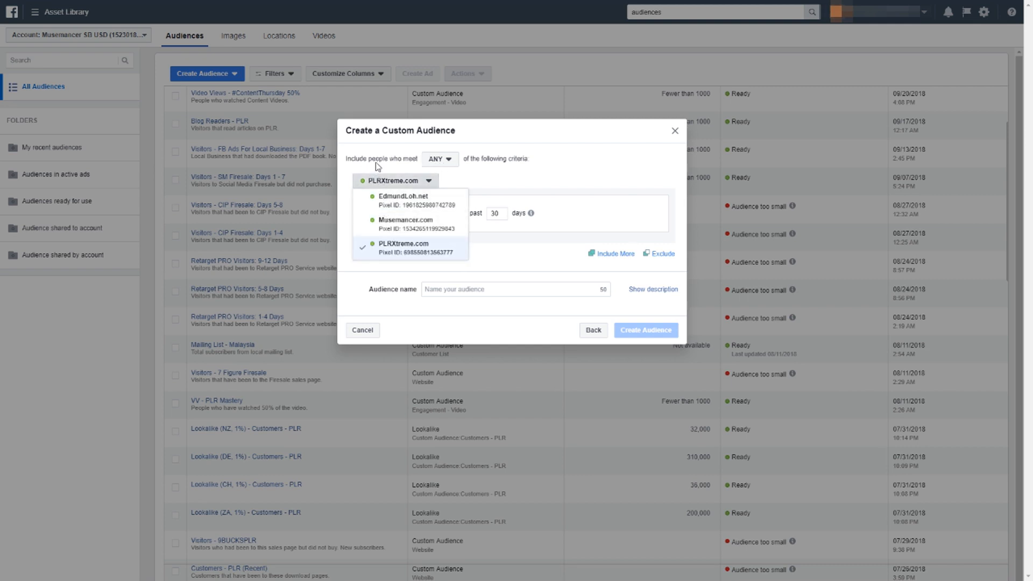
{"action": "left_click", "coordinate": [369, 173]}
{"action": "left_click", "coordinate": [375, 183]}
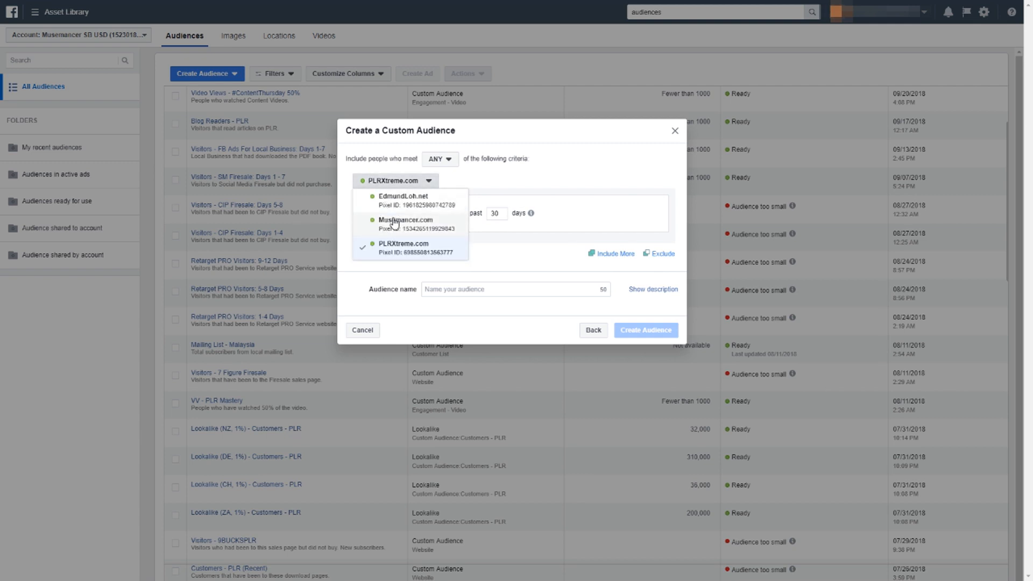
{"action": "left_click", "coordinate": [387, 172]}
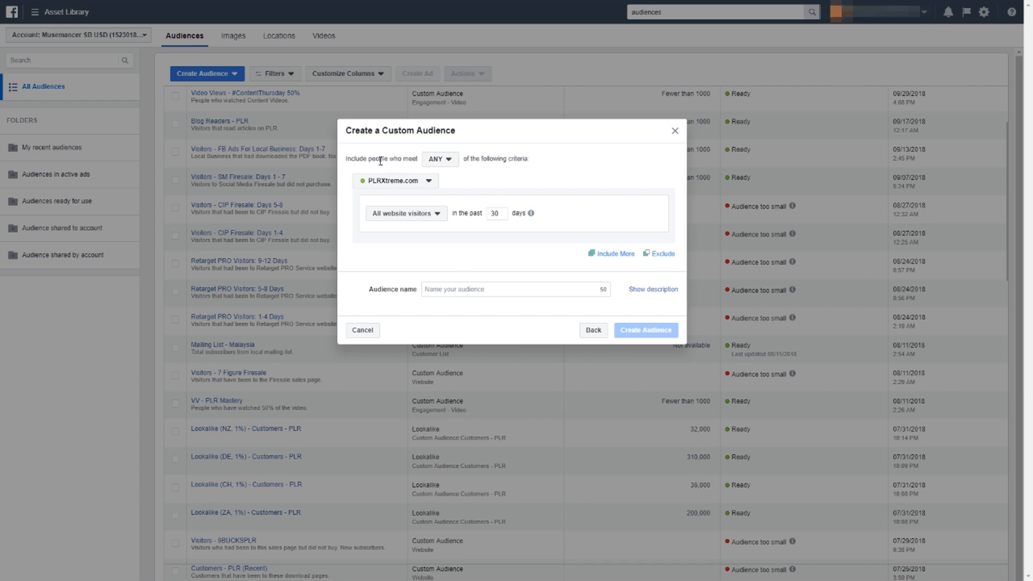
{"action": "left_click", "coordinate": [422, 182]}
{"action": "left_click", "coordinate": [404, 200]}
Set the inclusion rule to people who visited specific web pages.
{"action": "left_click", "coordinate": [416, 216]}
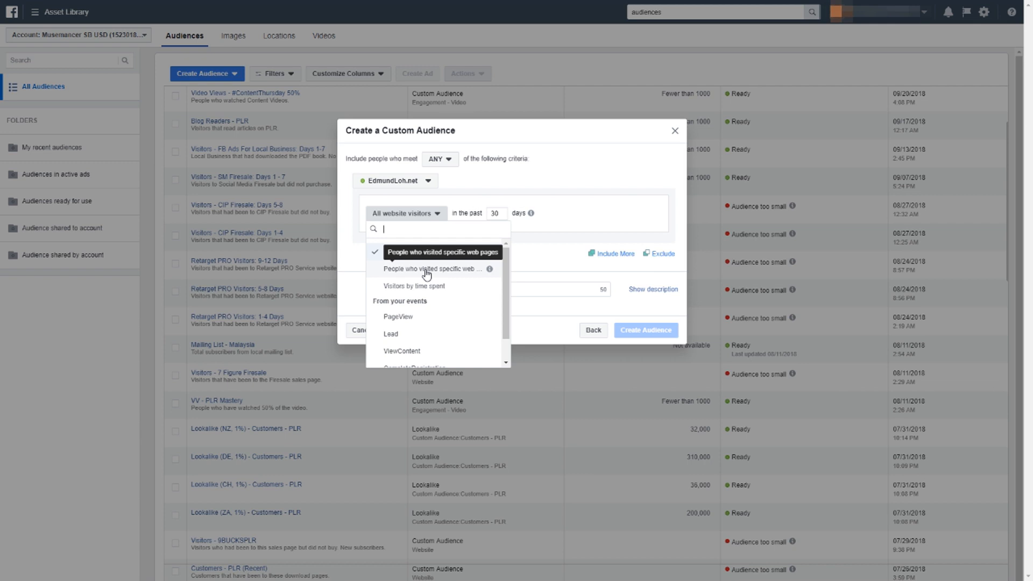
{"action": "scroll", "coordinate": [433, 323], "scroll_direction": "down", "scroll_amount": 1}
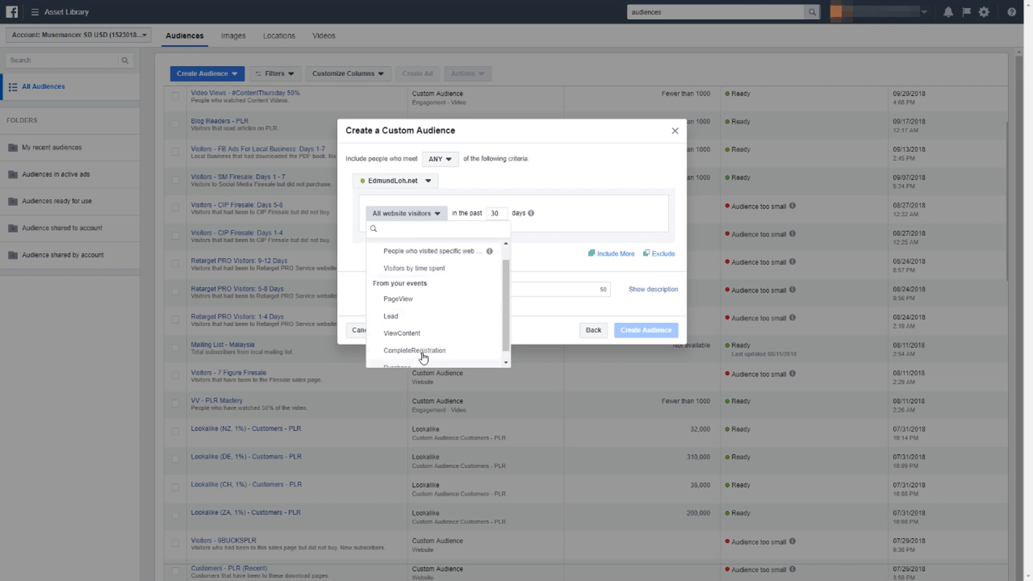
{"action": "scroll", "coordinate": [423, 339], "scroll_direction": "up", "scroll_amount": 1}
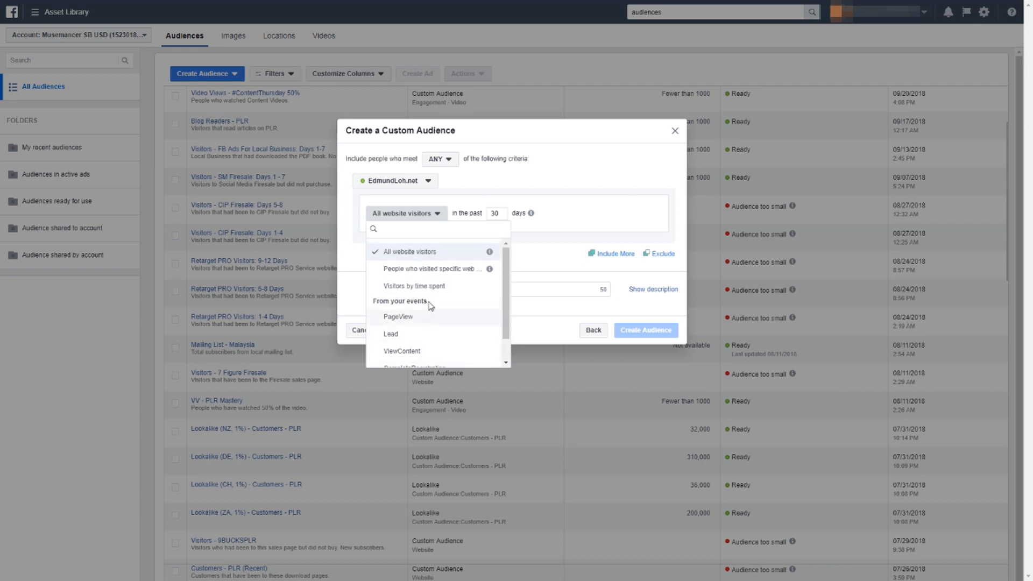
{"action": "left_click", "coordinate": [442, 271]}
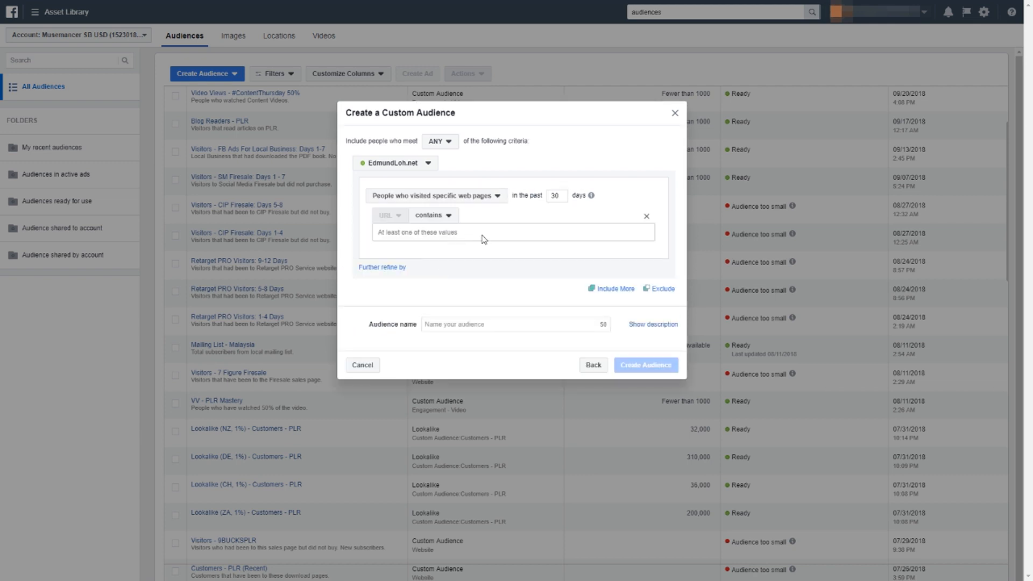
{"action": "double_click", "coordinate": [555, 197]}
{"action": "mouse_move", "coordinate": [591, 196]}
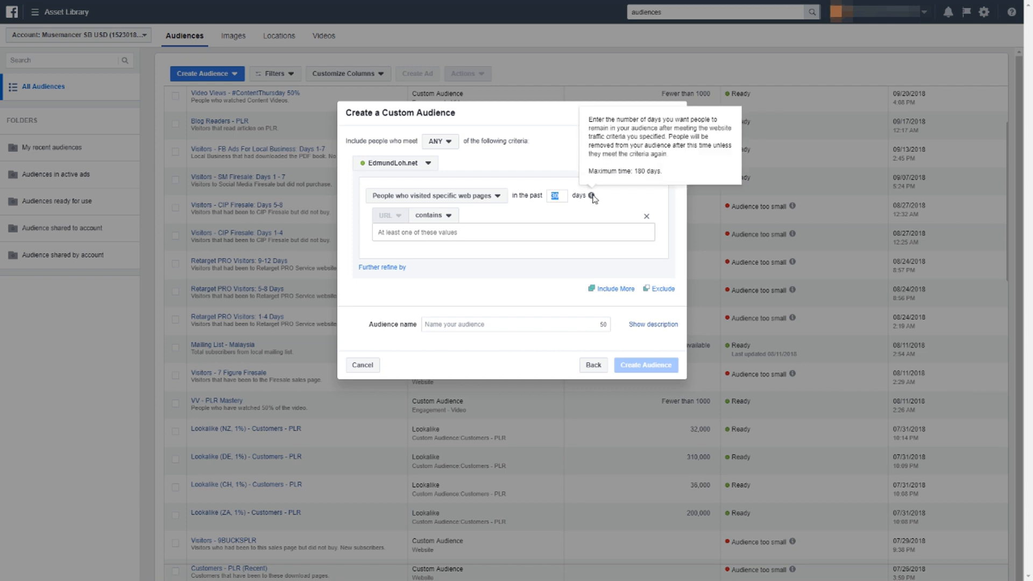
{"action": "left_click", "coordinate": [560, 198]}
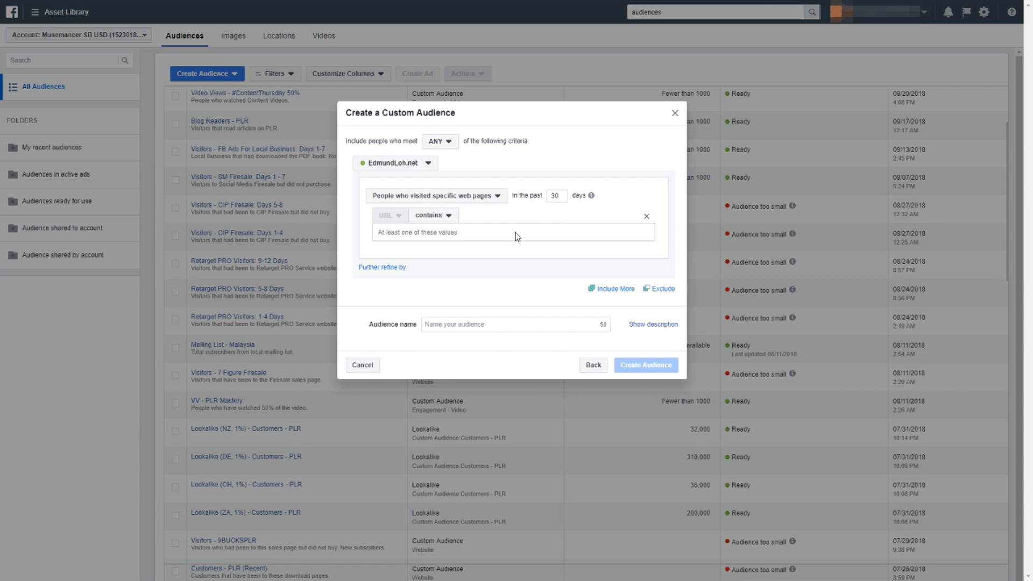
{"action": "double_click", "coordinate": [557, 198]}
{"action": "left_click", "coordinate": [549, 236]}
{"action": "type", "text": "http://edmundloh.net/fbadslocal/"}
{"action": "key", "text": "Return"}
{"action": "type", "text": "br"}
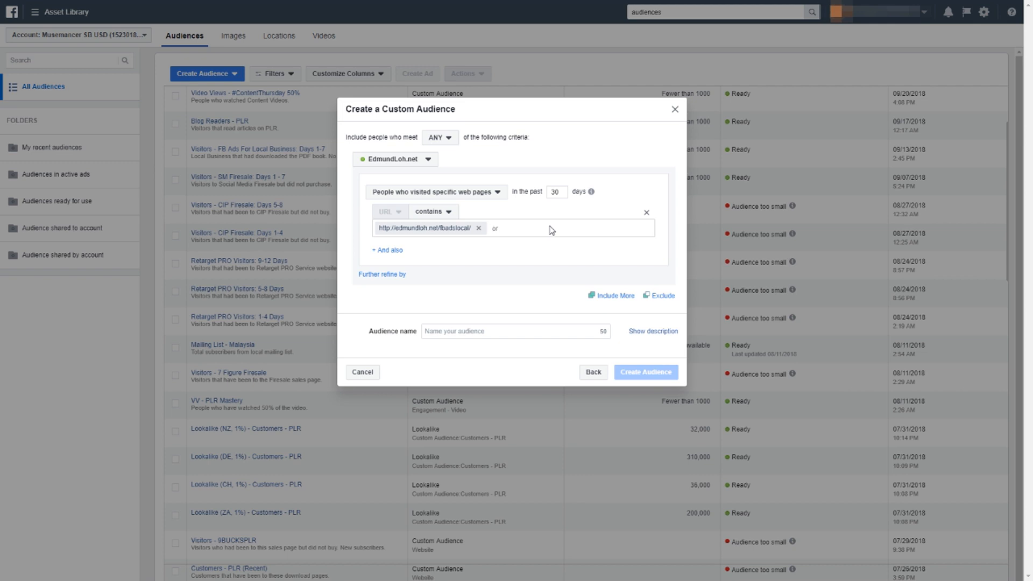
{"action": "type", "text": "edmundloh.net/fbadslocal/call/"}
{"action": "key", "text": "Return"}
{"action": "type", "text": "http://edmundloh.net/fbadslocal/thank-you/"}
{"action": "key", "text": "Return"}
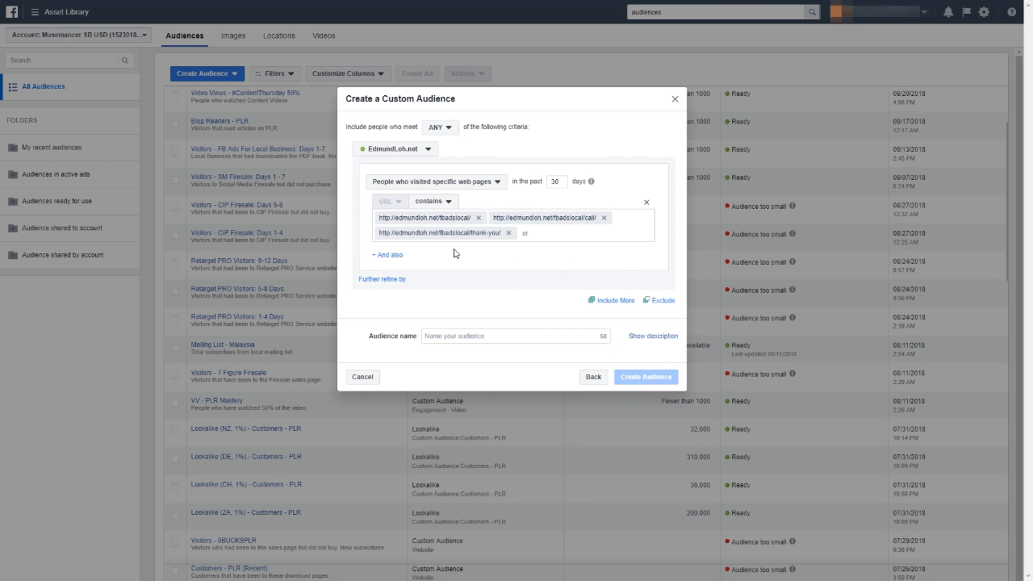
Add an exclusion rule for people who visited specific web pages.
{"action": "left_click", "coordinate": [661, 301]}
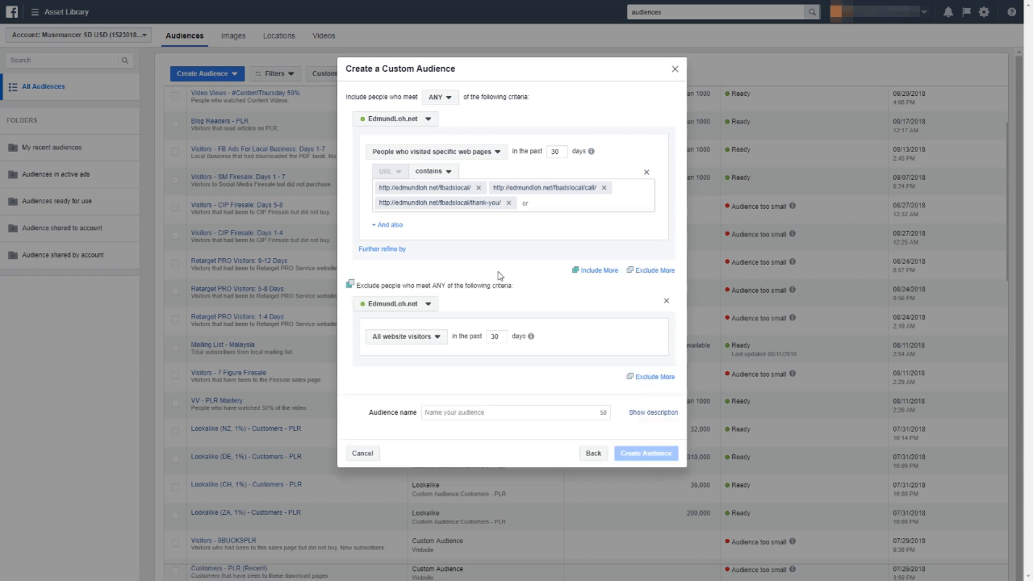
{"action": "left_click", "coordinate": [413, 343]}
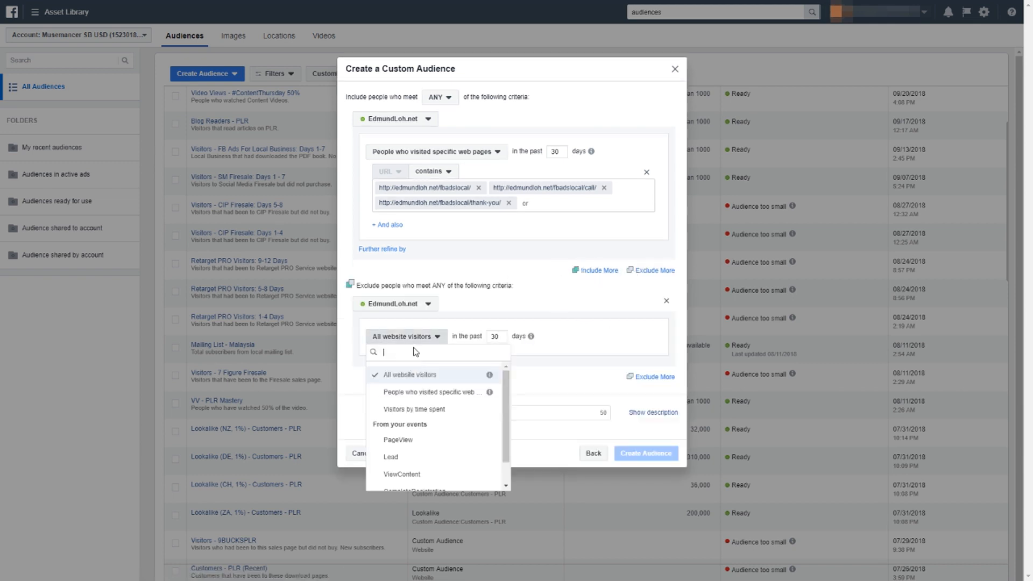
{"action": "left_click", "coordinate": [414, 392]}
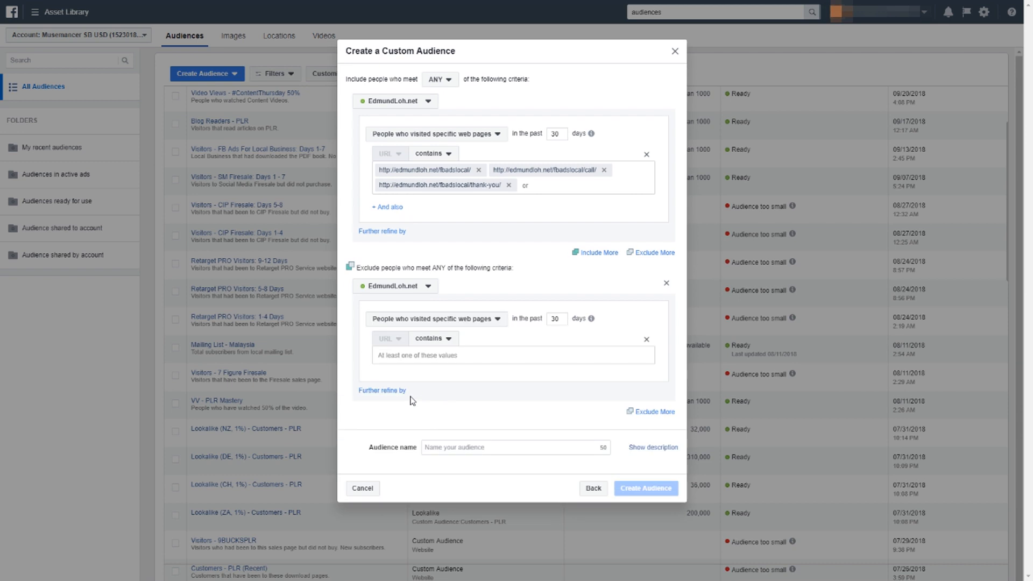
{"action": "left_click", "coordinate": [432, 356]}
{"action": "type", "text": "http://edmundloh.net/fbadslocal/download-page/"}
{"action": "key", "text": "Return"}
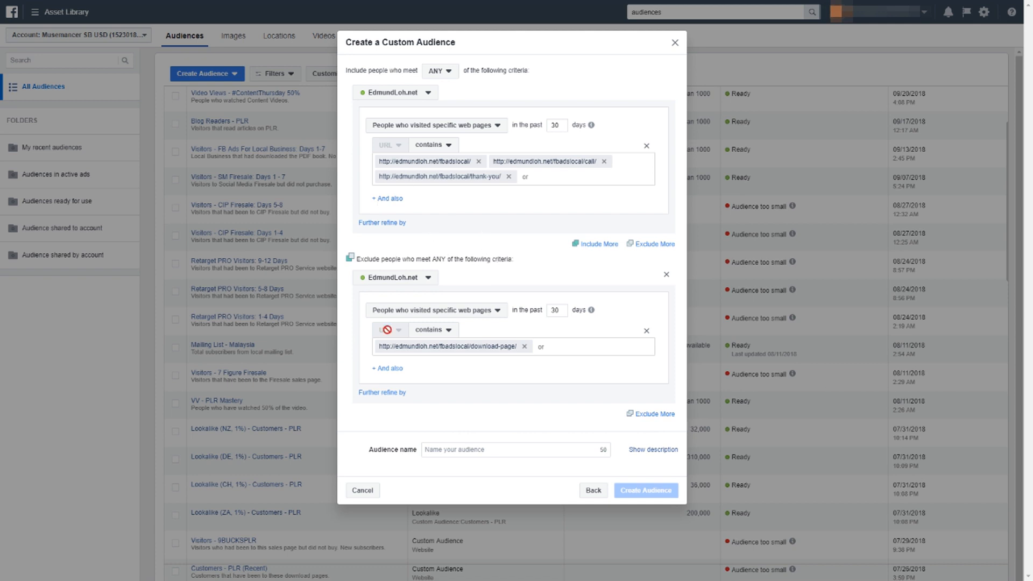
Name the audience "Visitors - FB Ads Local TEST".
{"action": "left_click", "coordinate": [468, 455]}
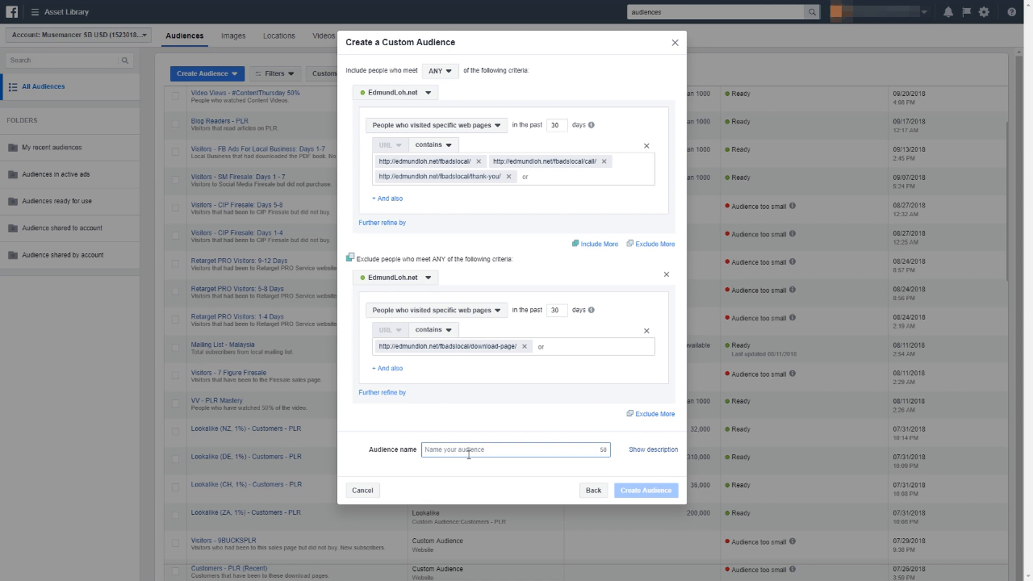
{"action": "type", "text": "Visitors - FB Ads Local"}
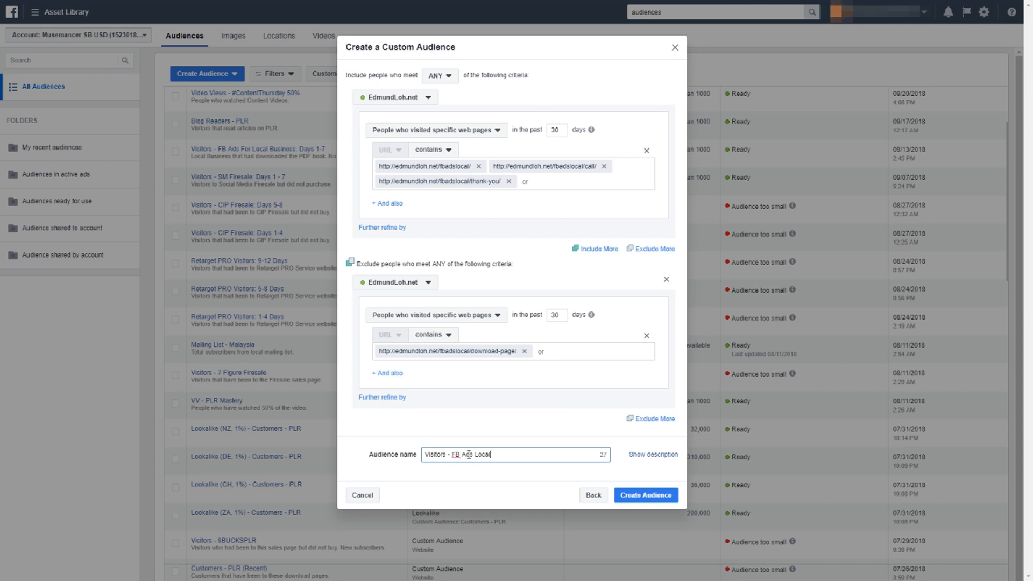
{"action": "type", "text": " TEST"}
{"action": "left_click", "coordinate": [500, 472]}
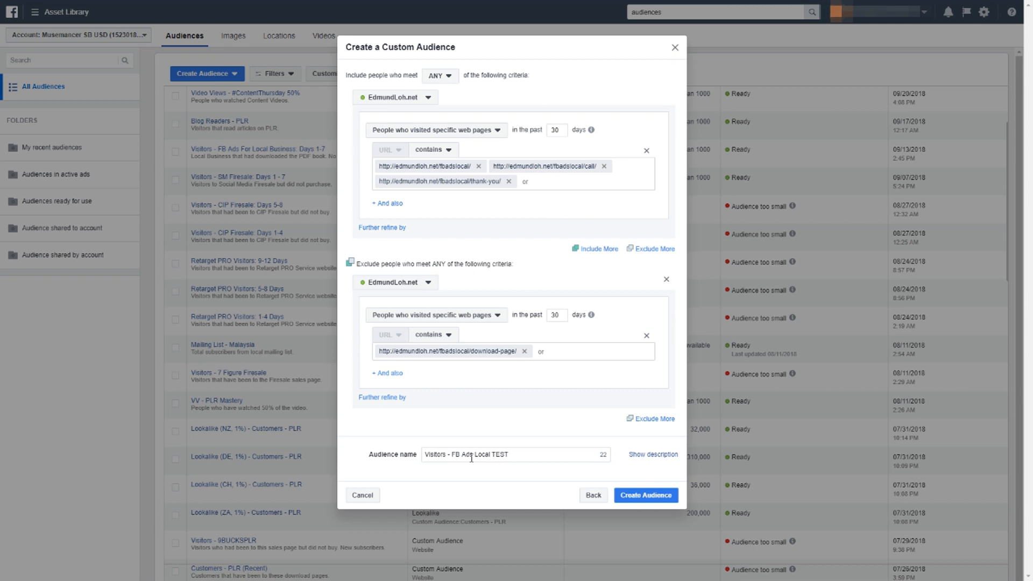
{"action": "left_click", "coordinate": [452, 456]}
Add the audience description "Visitors that had been to FB Ads Local but did not purchase.".
{"action": "left_click", "coordinate": [632, 454]}
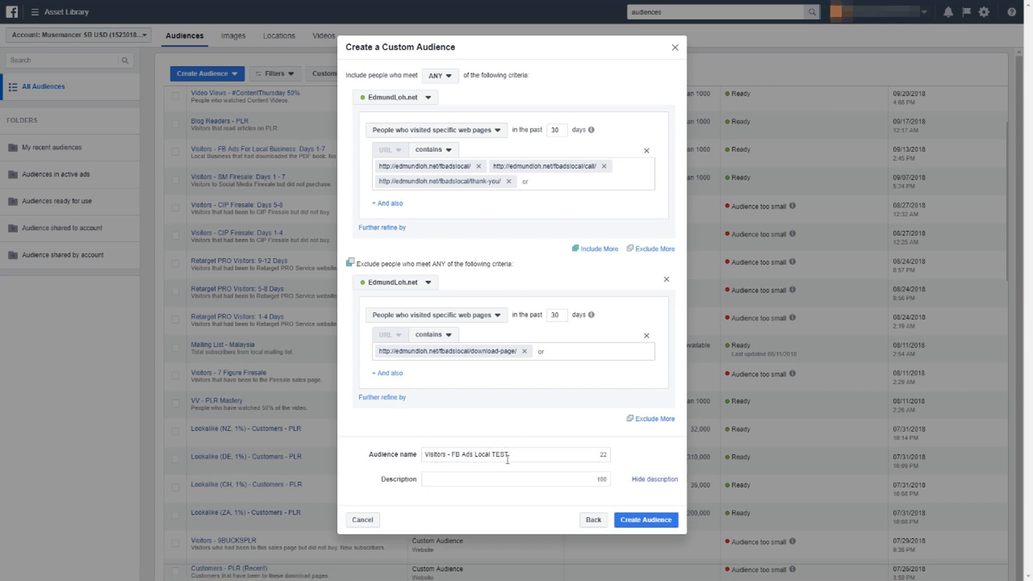
{"action": "left_click", "coordinate": [509, 478]}
{"action": "type", "text": "Visitors that had been to "}
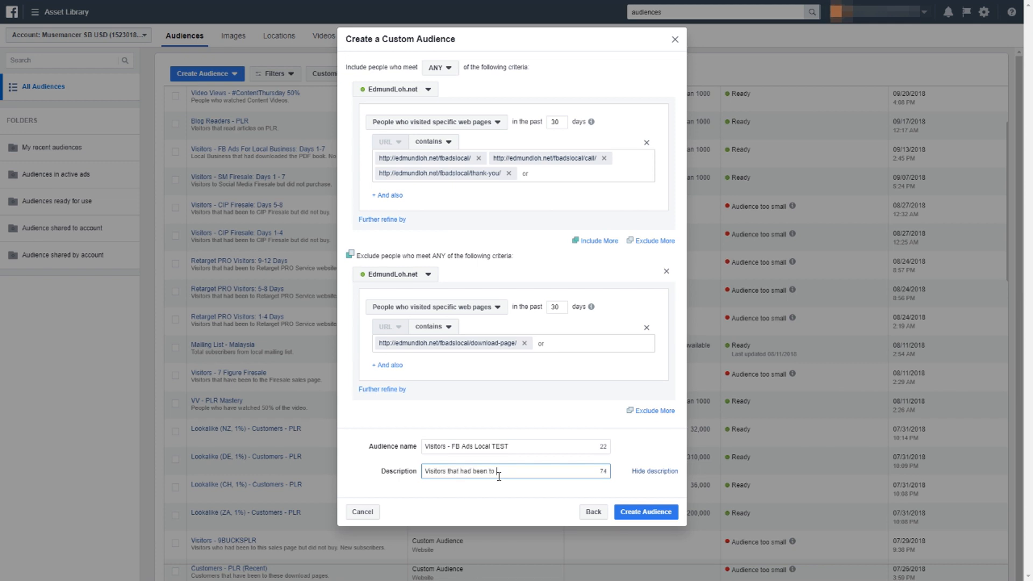
{"action": "type", "text": "FB Ads Local but did not pur"}
{"action": "type", "text": "chase."}
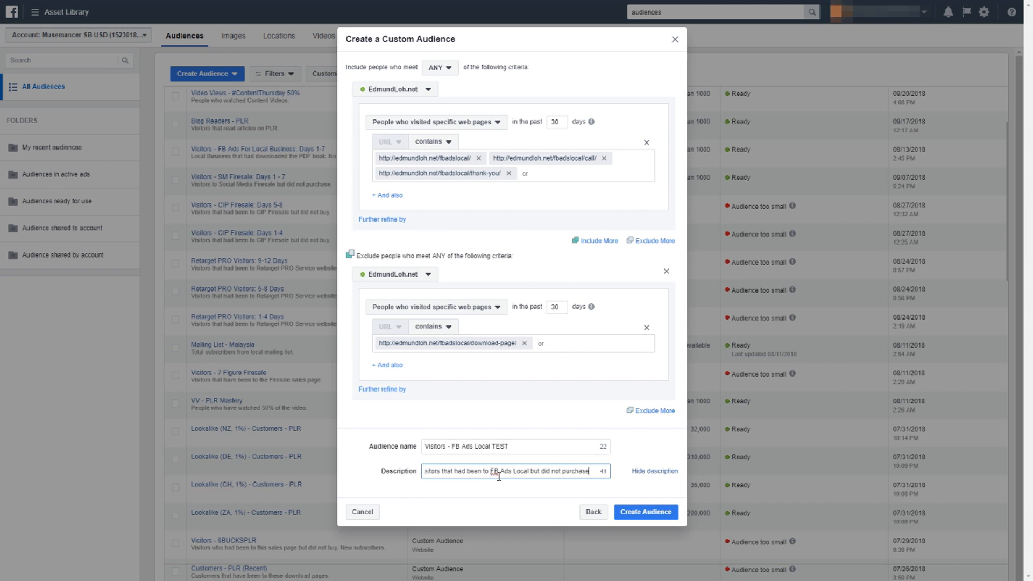
Create the custom audience and check the explanation of its availability status in the audience list.
{"action": "left_click", "coordinate": [635, 516]}
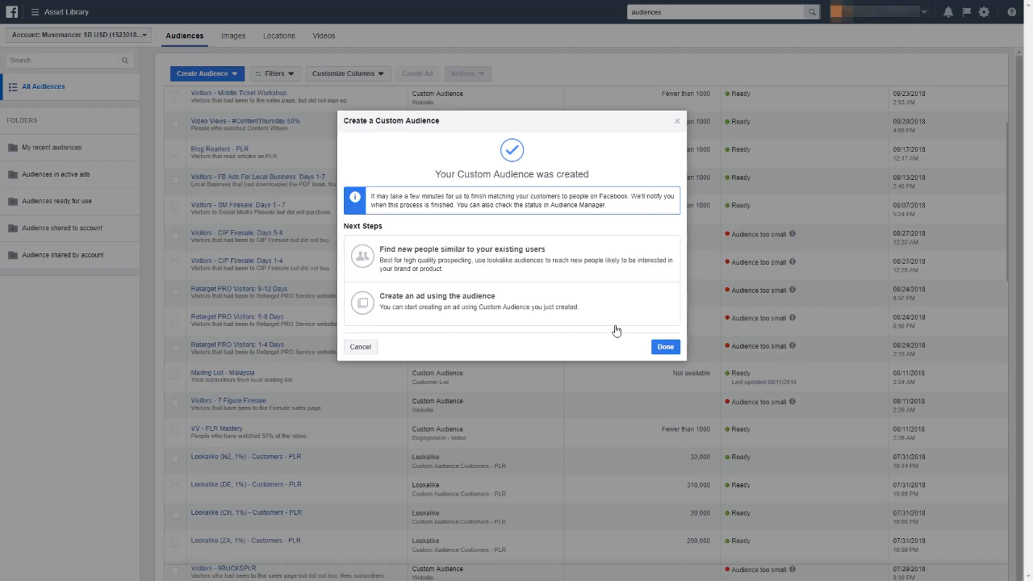
{"action": "left_click", "coordinate": [665, 347]}
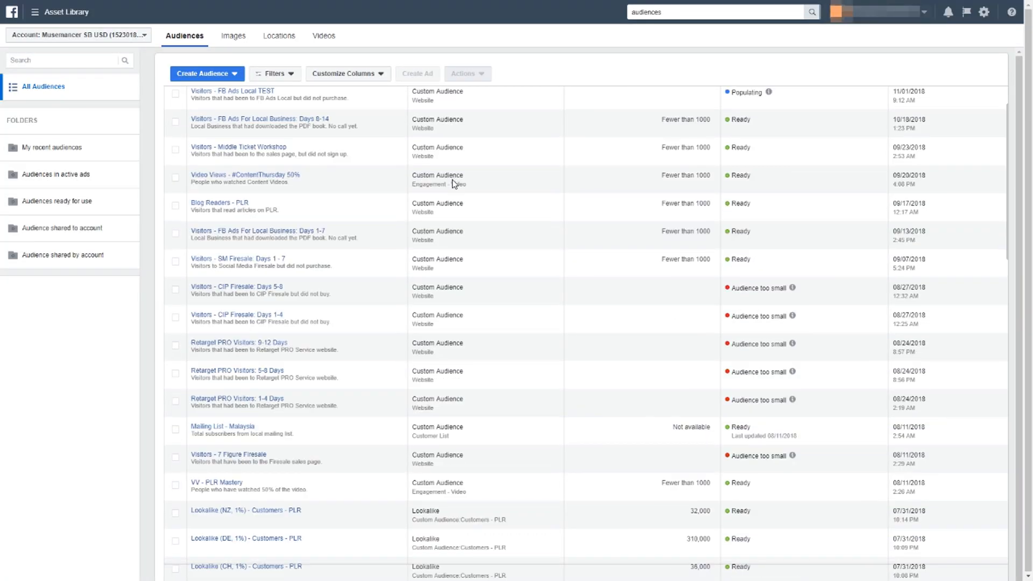
{"action": "mouse_move", "coordinate": [287, 98]}
{"action": "mouse_move", "coordinate": [768, 93]}
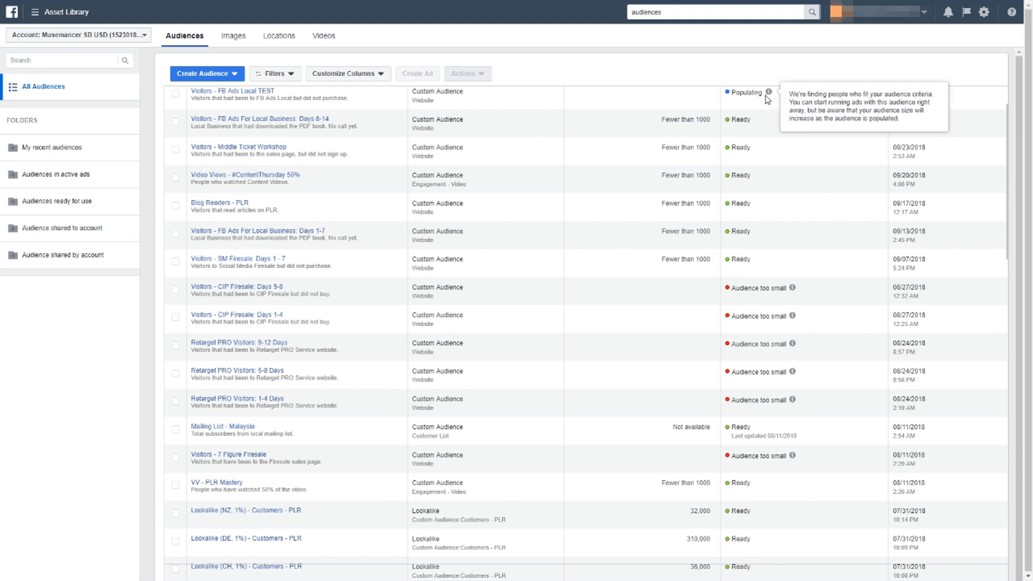
Start creating another custom audience, this one based on engagement.
{"action": "left_click", "coordinate": [230, 72]}
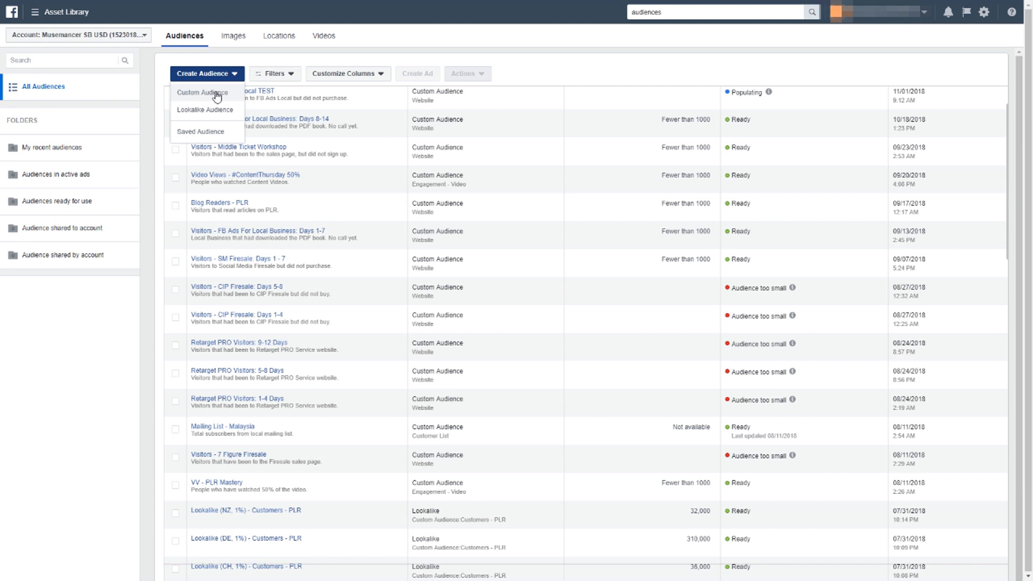
{"action": "left_click", "coordinate": [217, 93]}
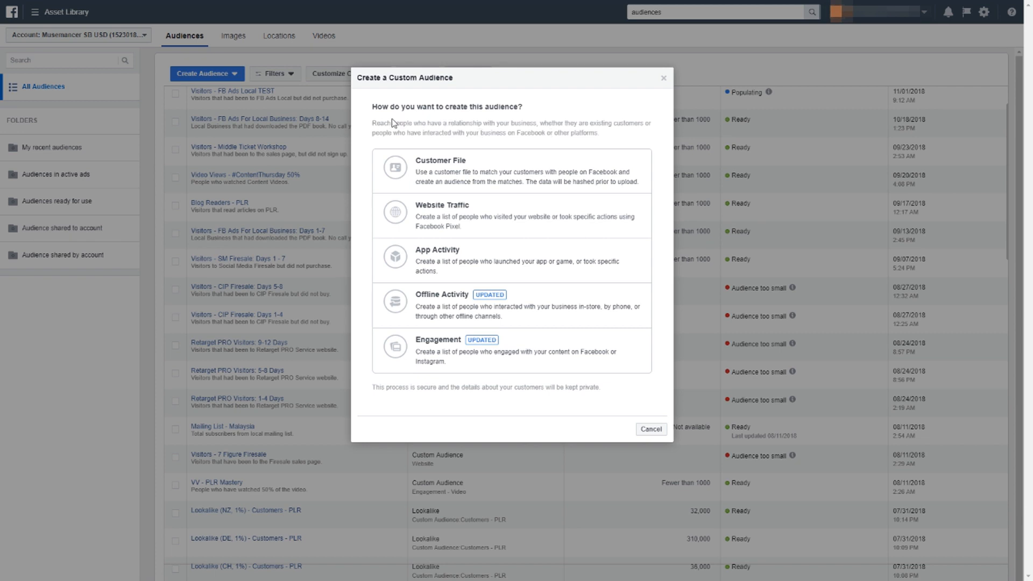
{"action": "left_click", "coordinate": [443, 353]}
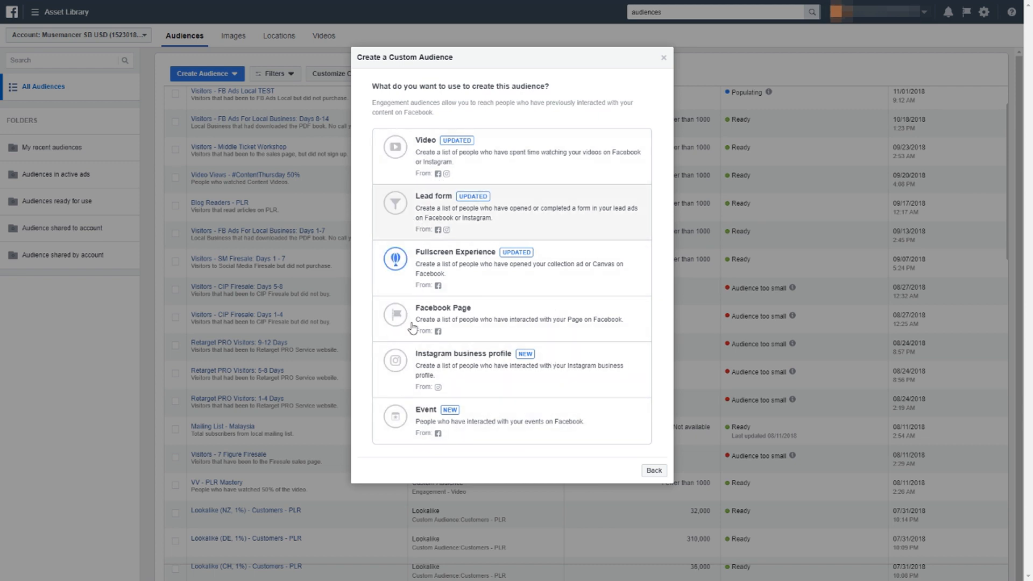
Base the custom audience on video engagement, choosing people who have watched at 50% of the video.
{"action": "left_click", "coordinate": [480, 168]}
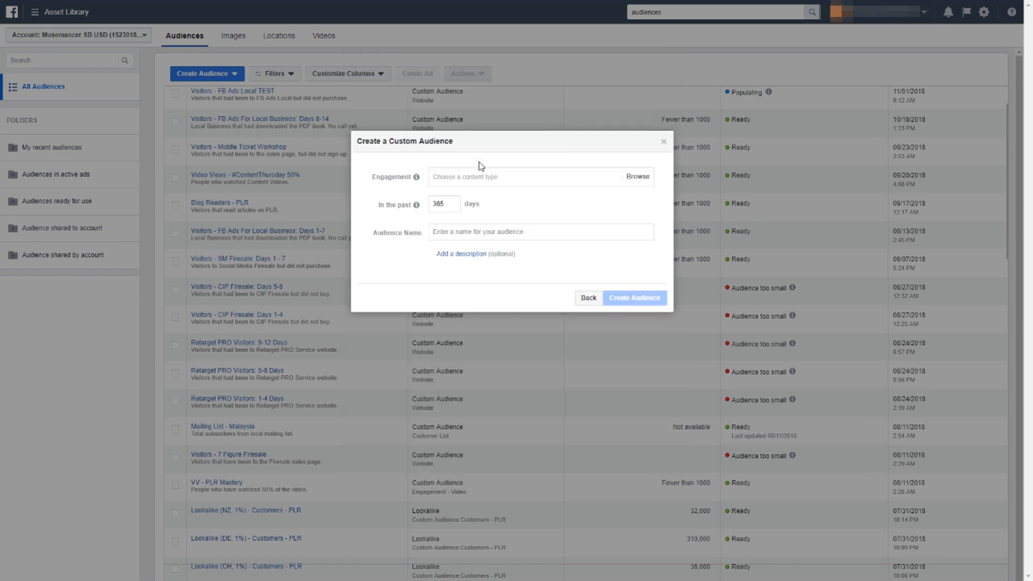
{"action": "left_click", "coordinate": [491, 175]}
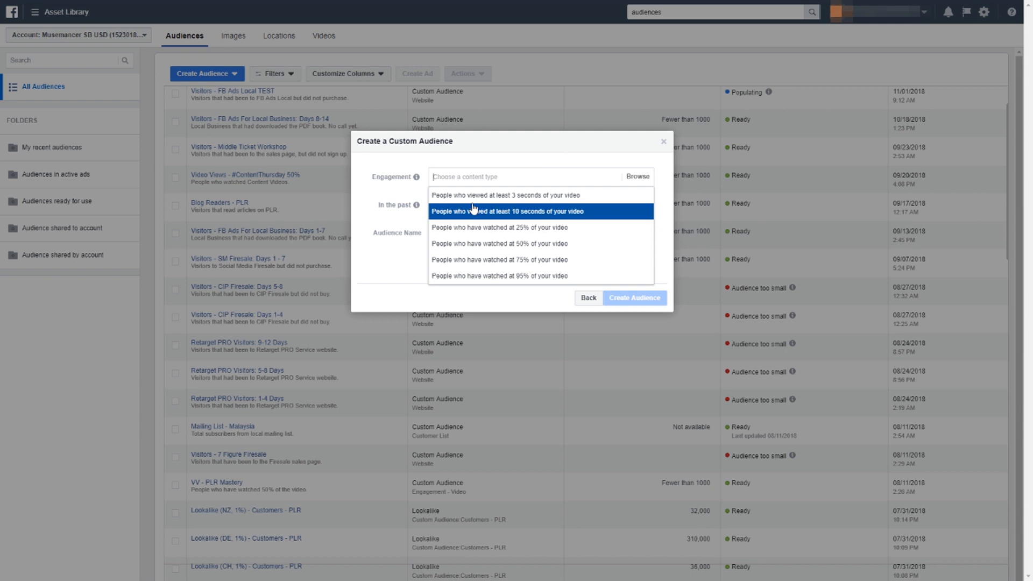
{"action": "key", "text": "Down"}
{"action": "key", "text": "Down"}
{"action": "key", "text": "Down"}
{"action": "key", "text": "Down"}
{"action": "key", "text": "Down"}
{"action": "key", "text": "Up"}
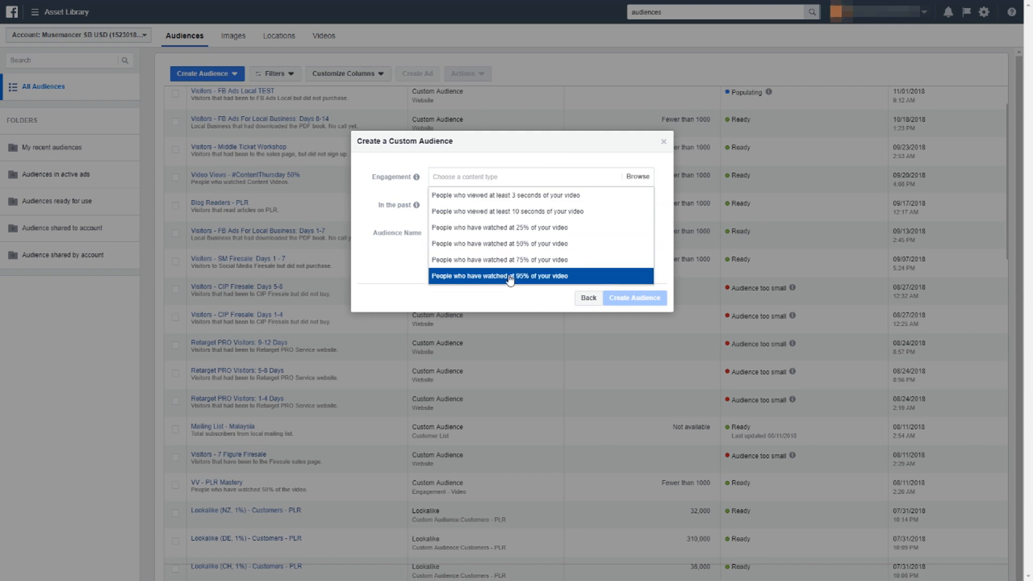
{"action": "left_click", "coordinate": [517, 247]}
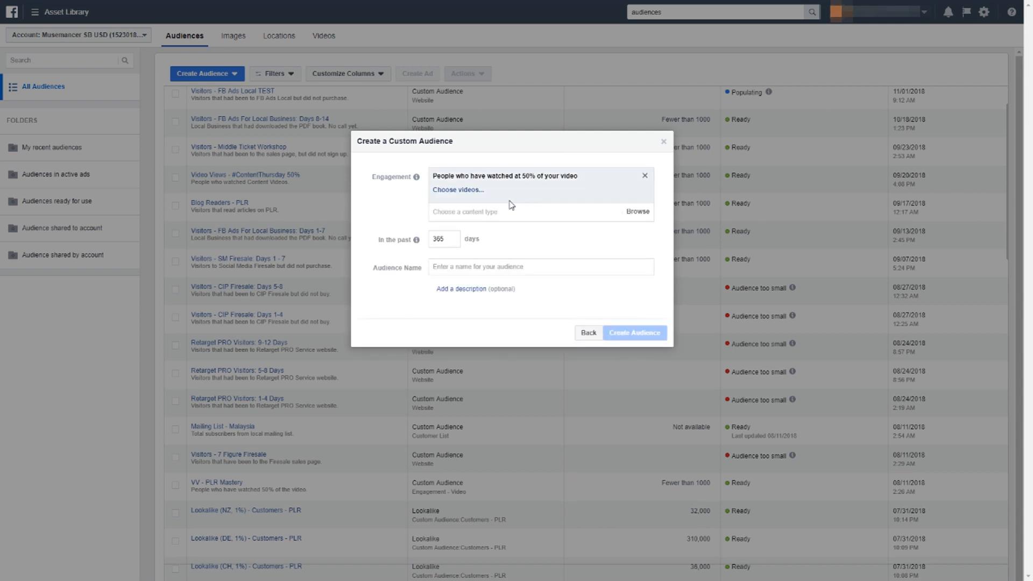
Choose the video "Why Low Ticket Is B.S. [Sub Titles]" from the business owner's personal-brand page as the audience source.
{"action": "left_click", "coordinate": [466, 190]}
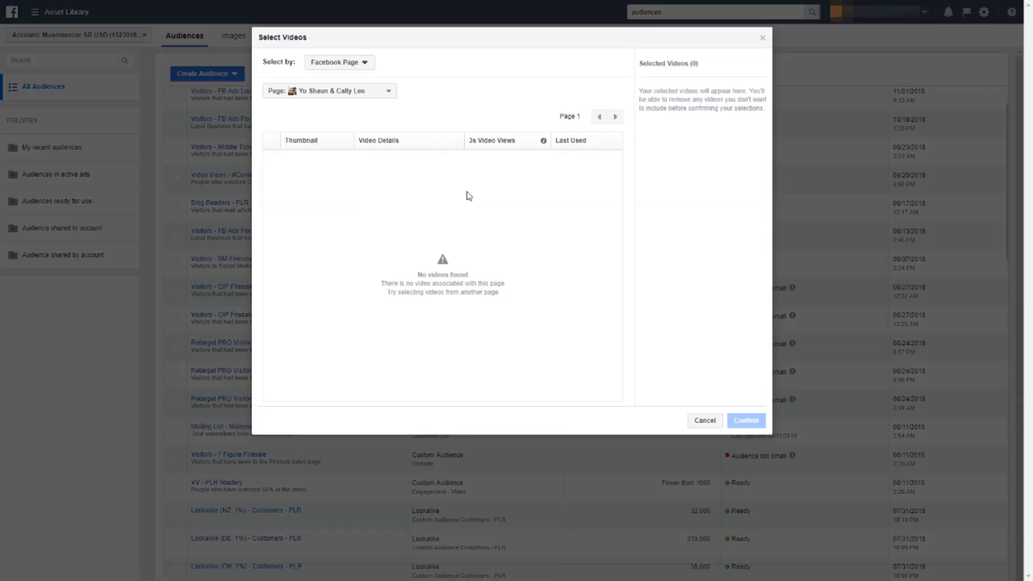
{"action": "left_click", "coordinate": [374, 94]}
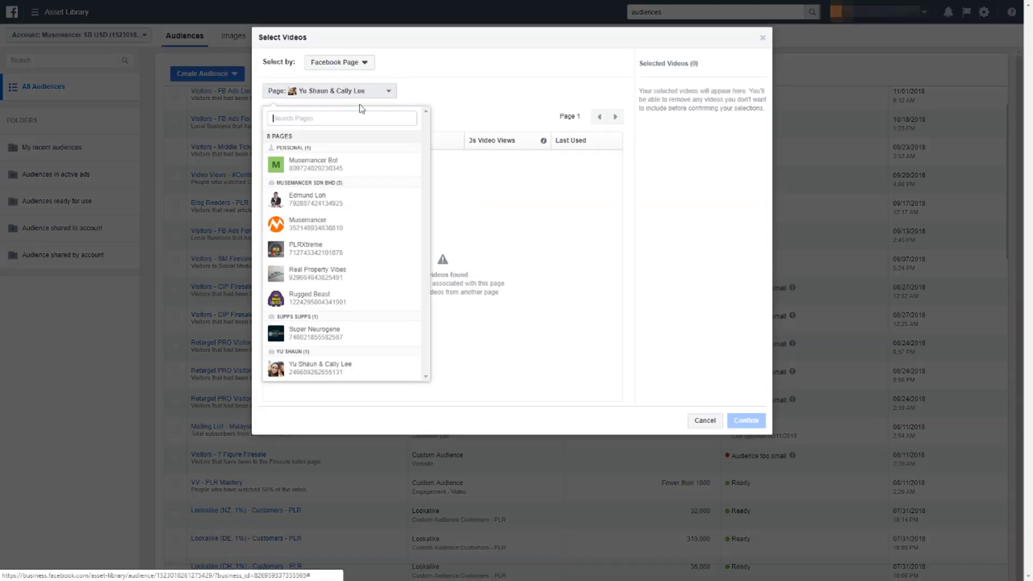
{"action": "left_click", "coordinate": [345, 205]}
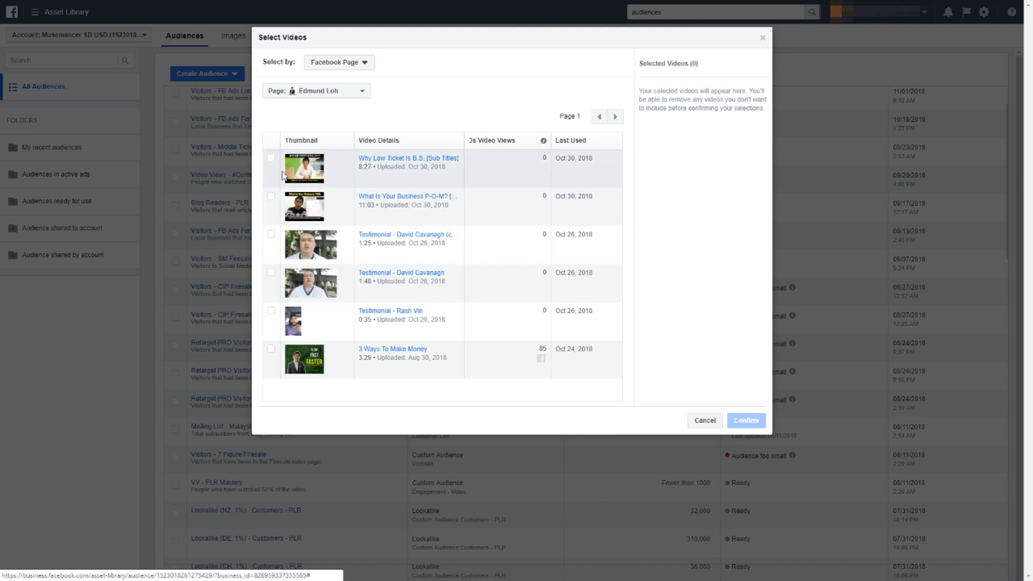
{"action": "left_click", "coordinate": [271, 158]}
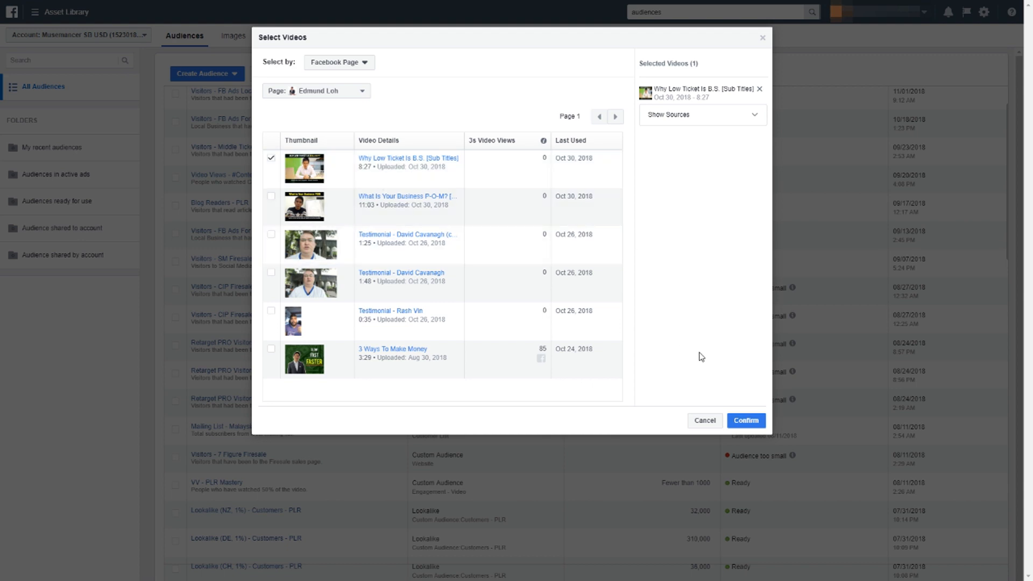
{"action": "left_click", "coordinate": [271, 161]}
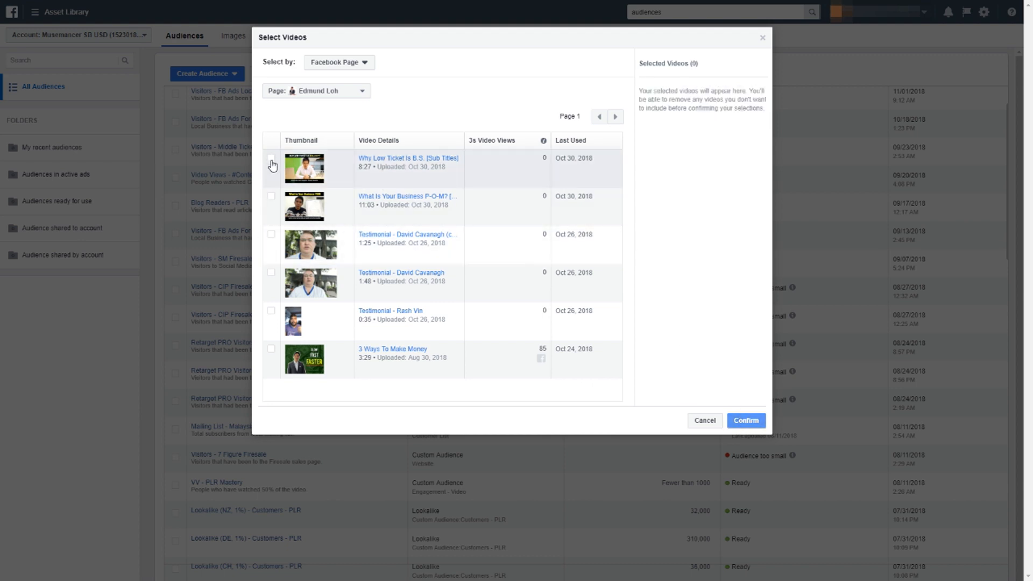
{"action": "left_click", "coordinate": [271, 158]}
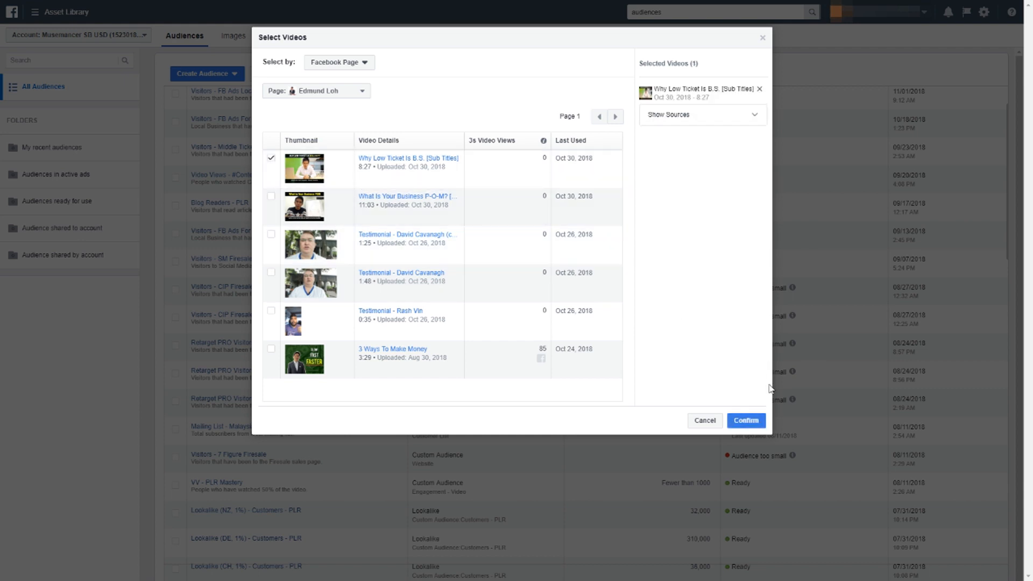
{"action": "left_click", "coordinate": [746, 421]}
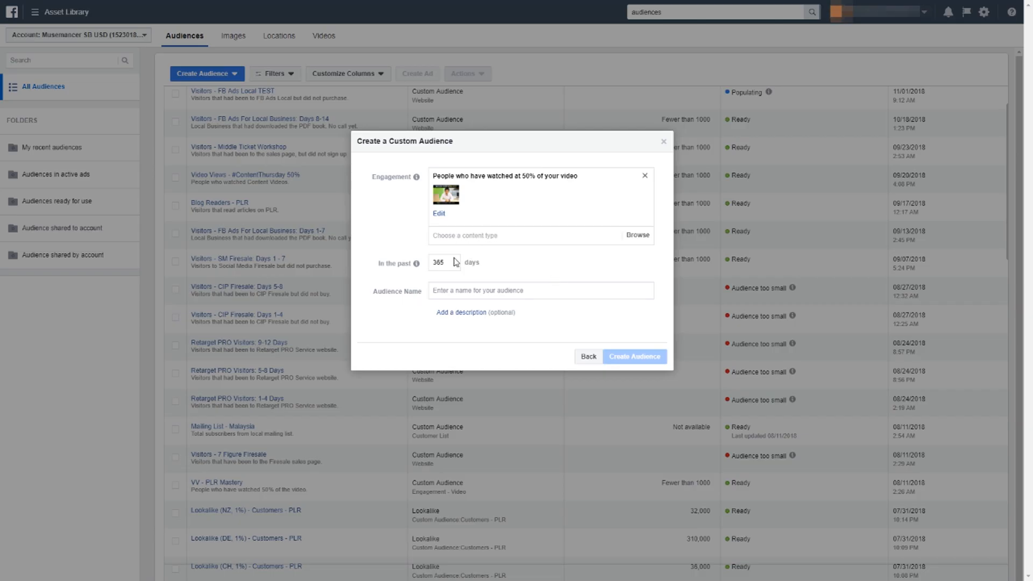
Limit the video audience to the past 30 days and name it "Video Views - Low Ticket Is BS".
{"action": "mouse_move", "coordinate": [417, 264]}
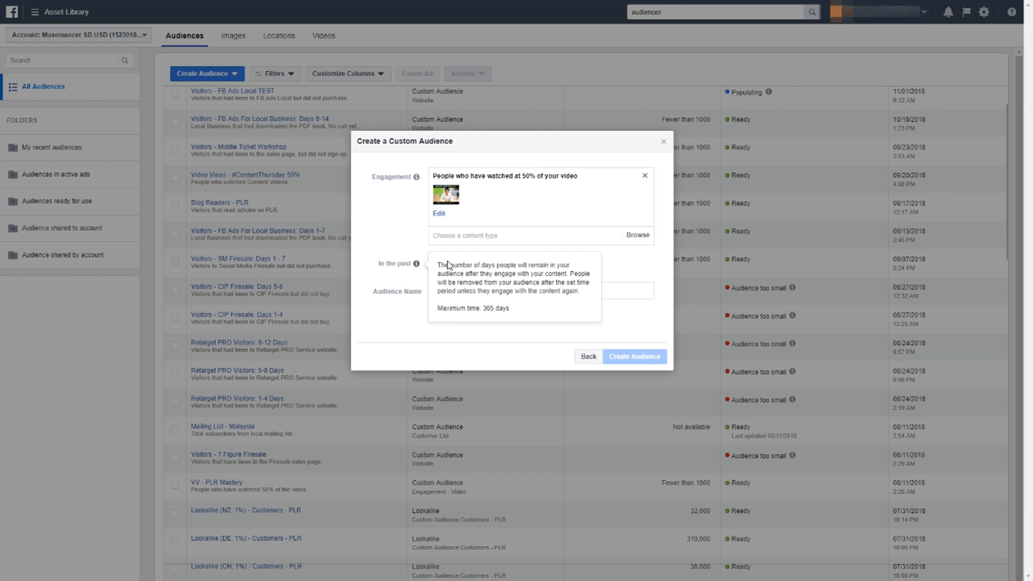
{"action": "left_click_drag", "start_coordinate": [453, 263], "coordinate": [425, 267]}
{"action": "type", "text": "30"}
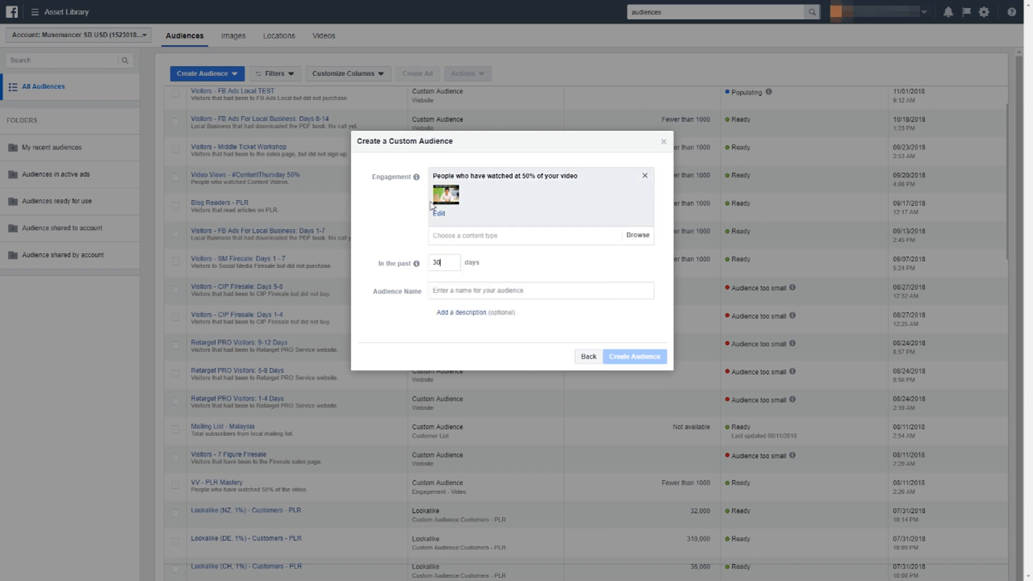
{"action": "left_click", "coordinate": [481, 289]}
{"action": "type", "text": "Video "}
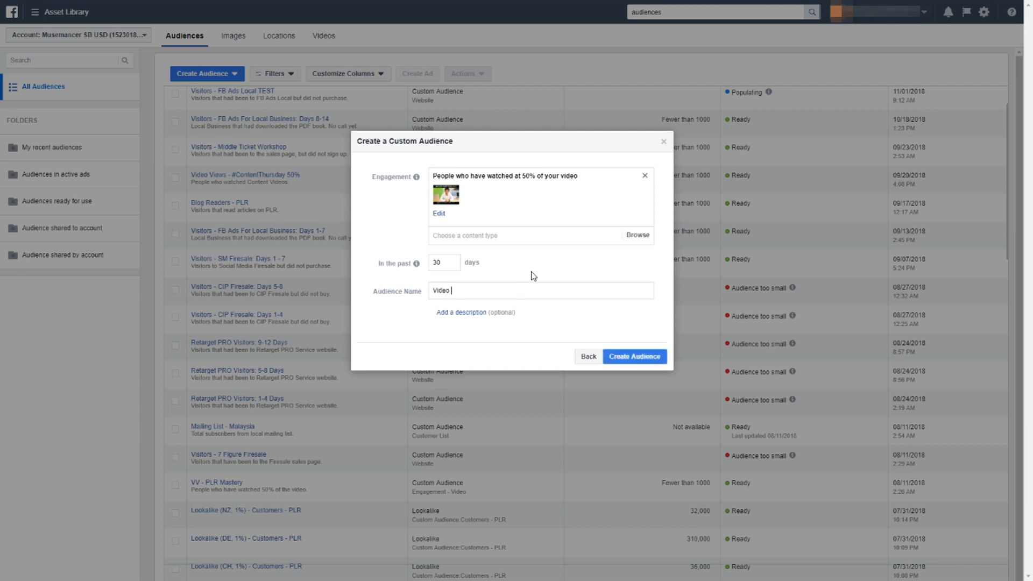
{"action": "type", "text": "Views - Low Ticket Is BS"}
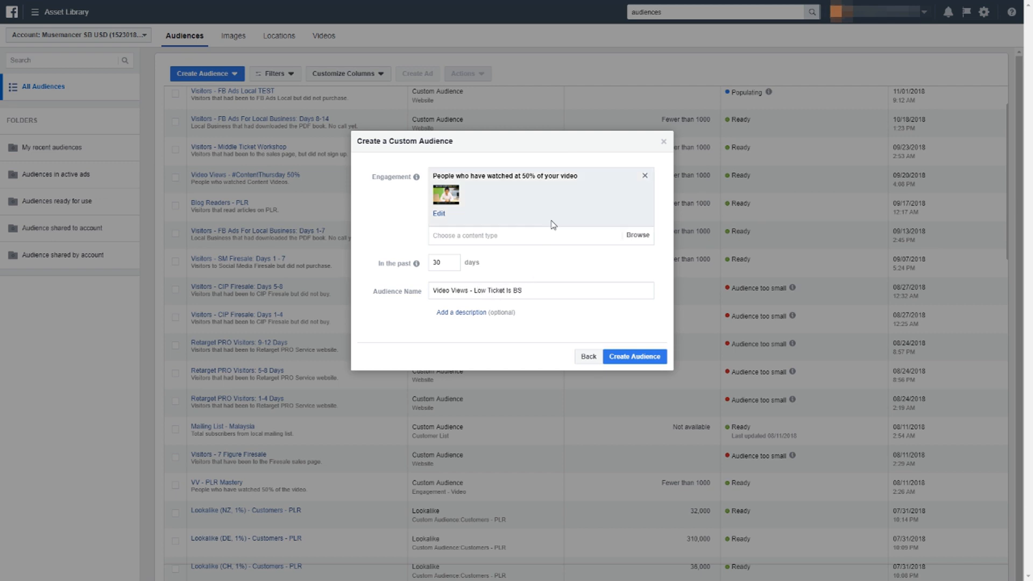
Add the description "People that watched 50% of this video" and create the video audience, finishing without any follow-up ad or expansion.
{"action": "left_click", "coordinate": [467, 312]}
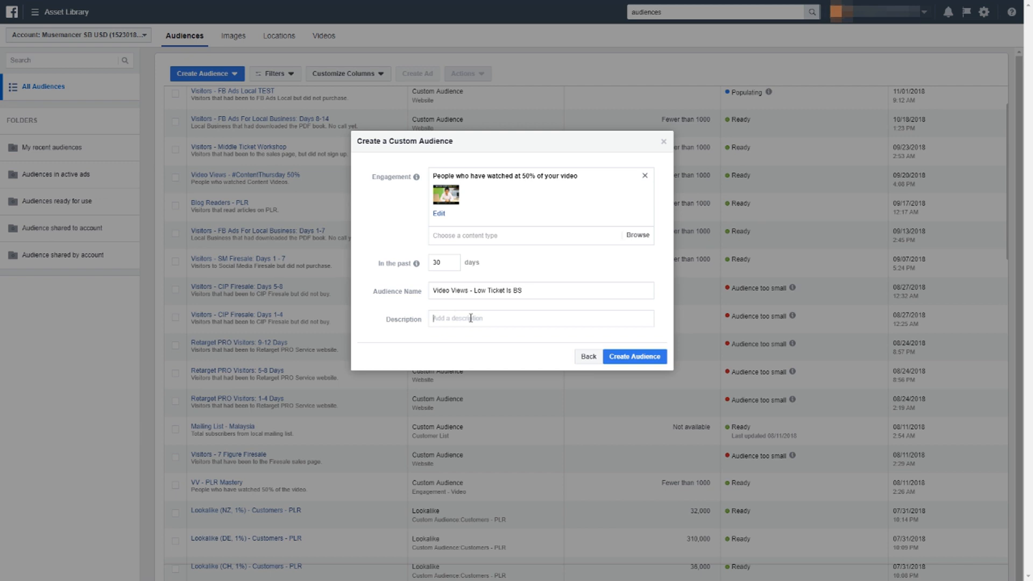
{"action": "type", "text": "People that watched 50% of this video"}
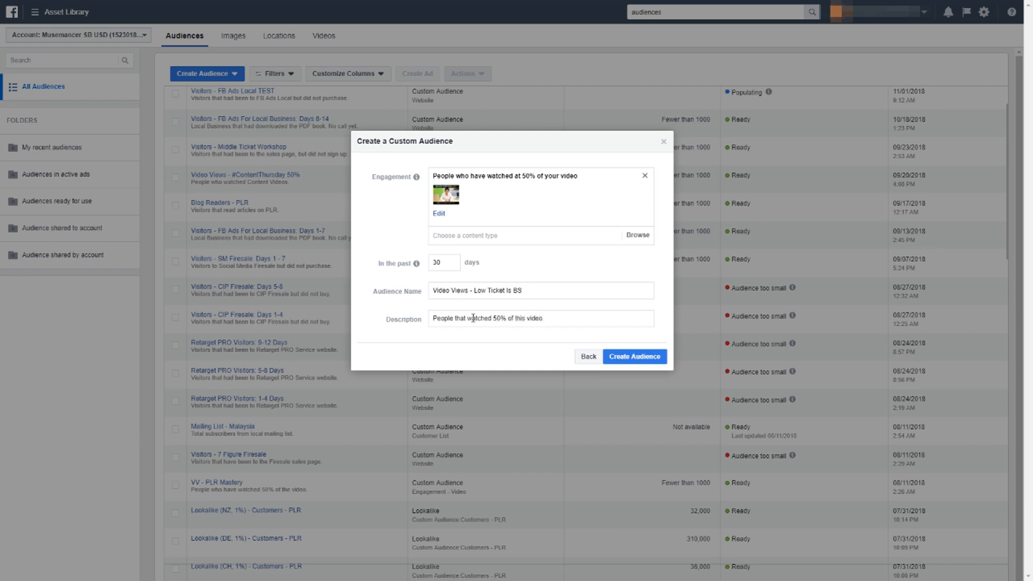
{"action": "left_click", "coordinate": [632, 357]}
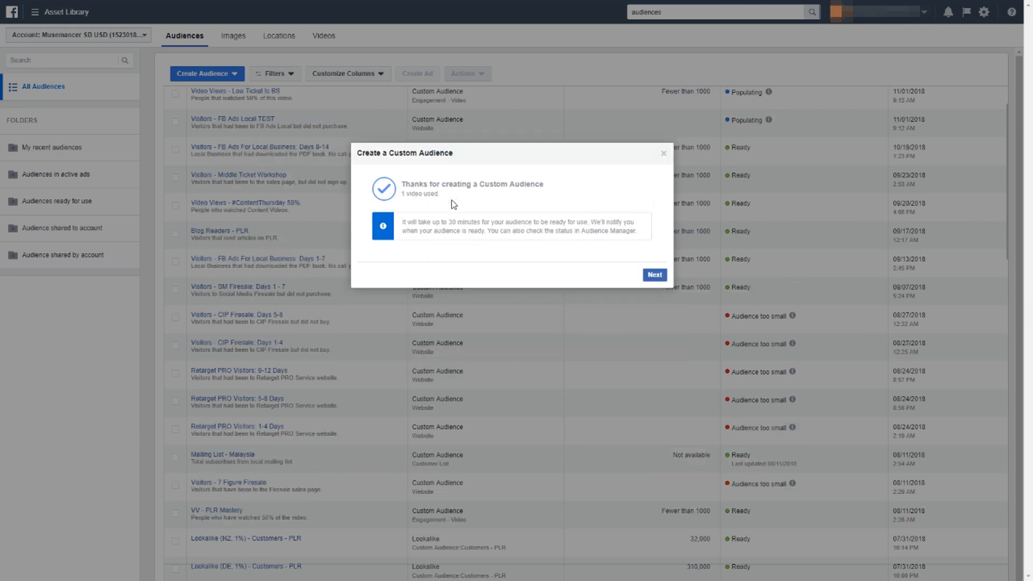
{"action": "left_click", "coordinate": [654, 274]}
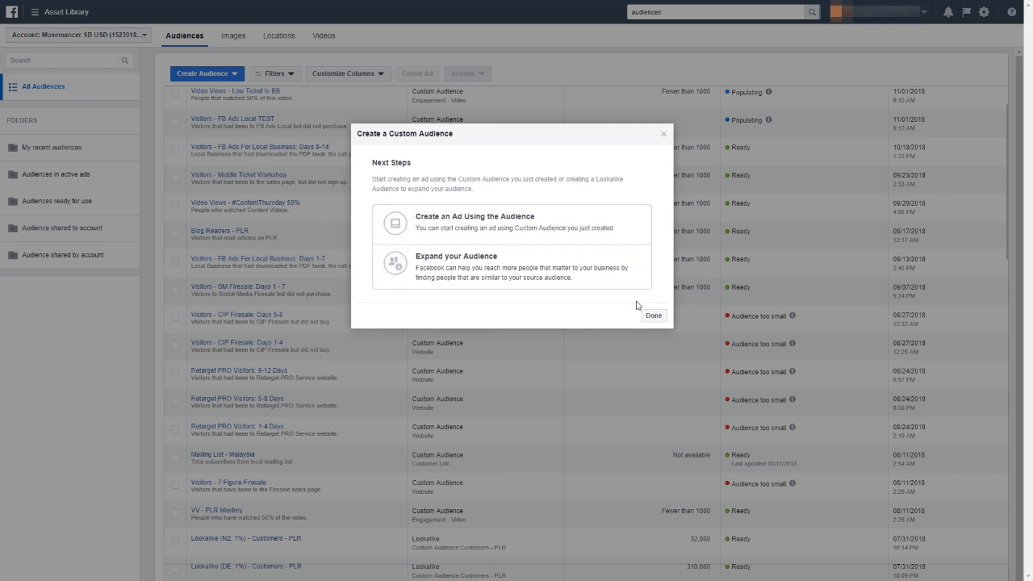
{"action": "left_click", "coordinate": [652, 317]}
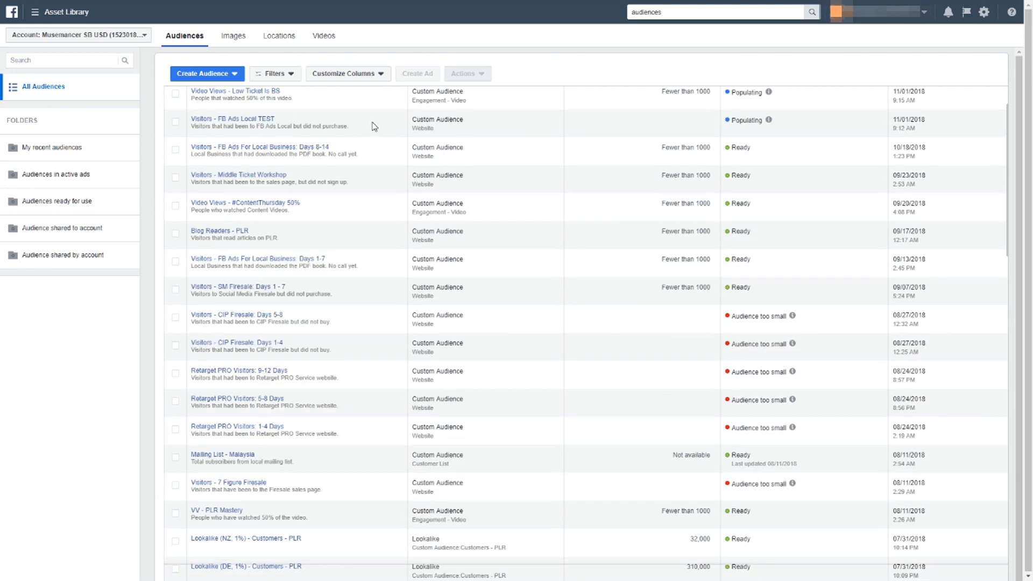
Start a new engagement custom audience of people who have interacted with the Facebook Page.
{"action": "left_click", "coordinate": [218, 79]}
{"action": "left_click", "coordinate": [218, 95]}
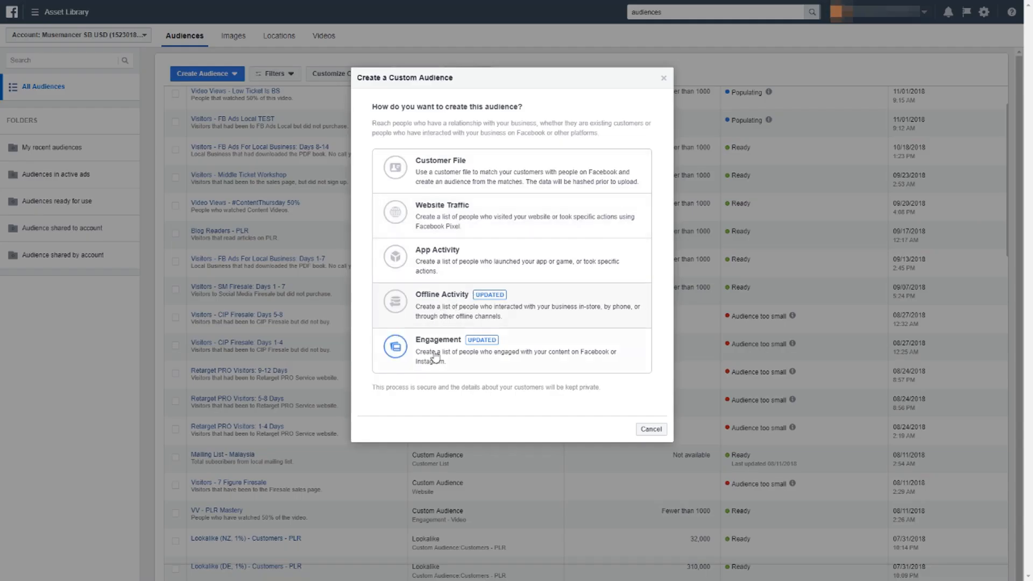
{"action": "left_click", "coordinate": [445, 346]}
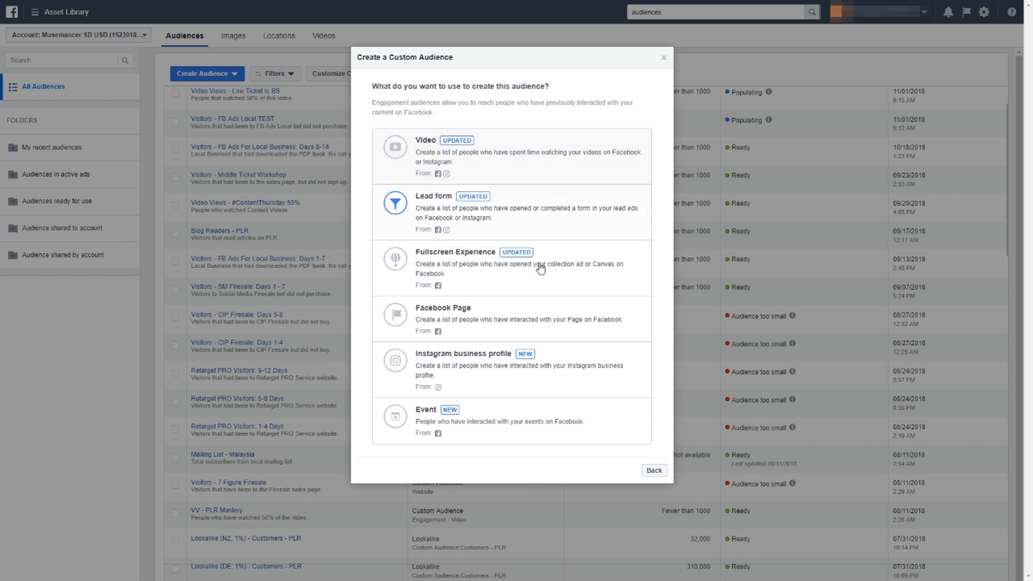
{"action": "left_click", "coordinate": [572, 322]}
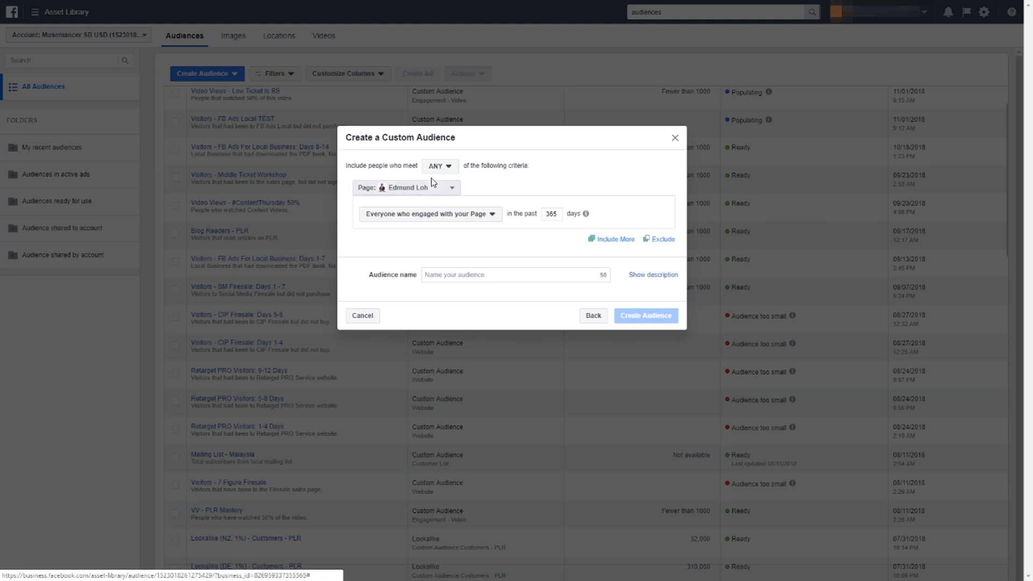
Keep the preselected page and set the inclusion criterion to people who engaged with any post or ad.
{"action": "left_click", "coordinate": [442, 188]}
{"action": "left_click", "coordinate": [424, 189]}
{"action": "left_click", "coordinate": [448, 215]}
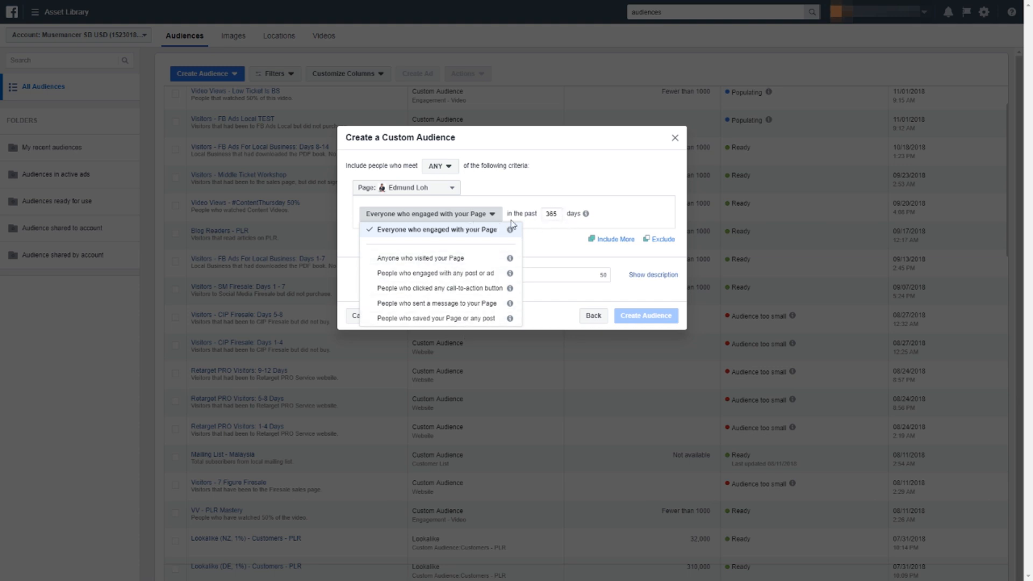
{"action": "mouse_move", "coordinate": [510, 231]}
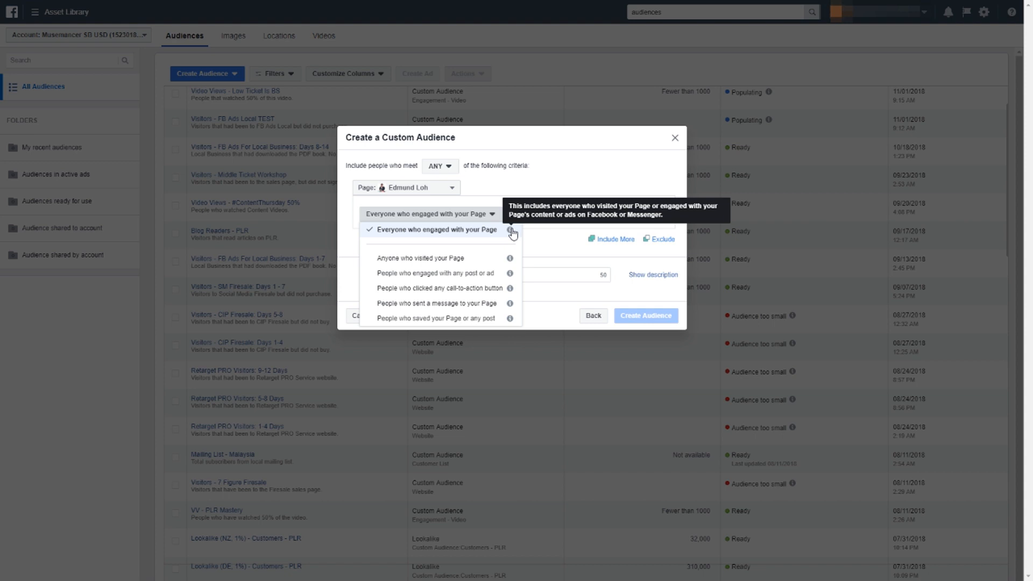
{"action": "left_click", "coordinate": [483, 274]}
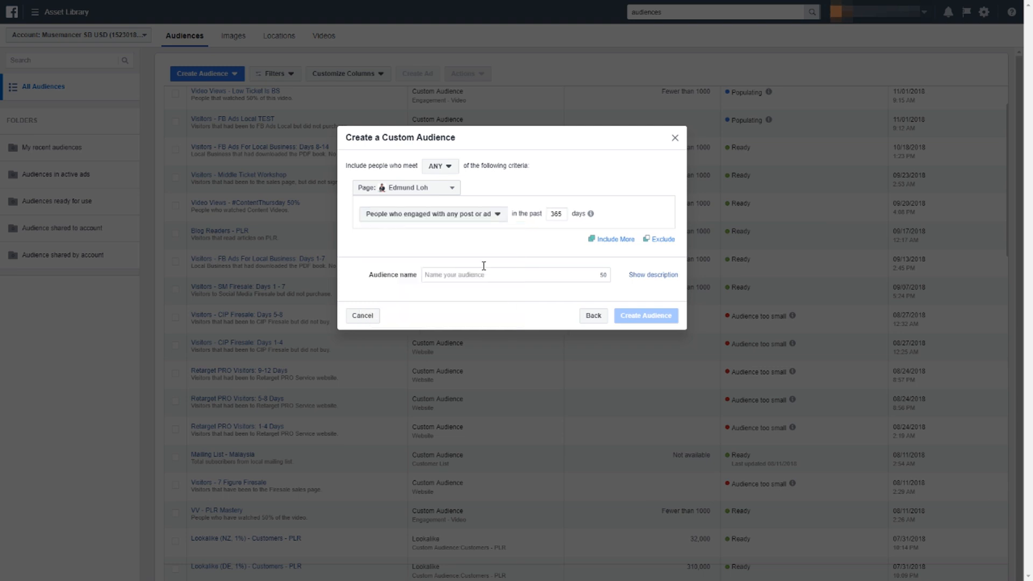
{"action": "left_click", "coordinate": [495, 216]}
{"action": "mouse_move", "coordinate": [509, 274]}
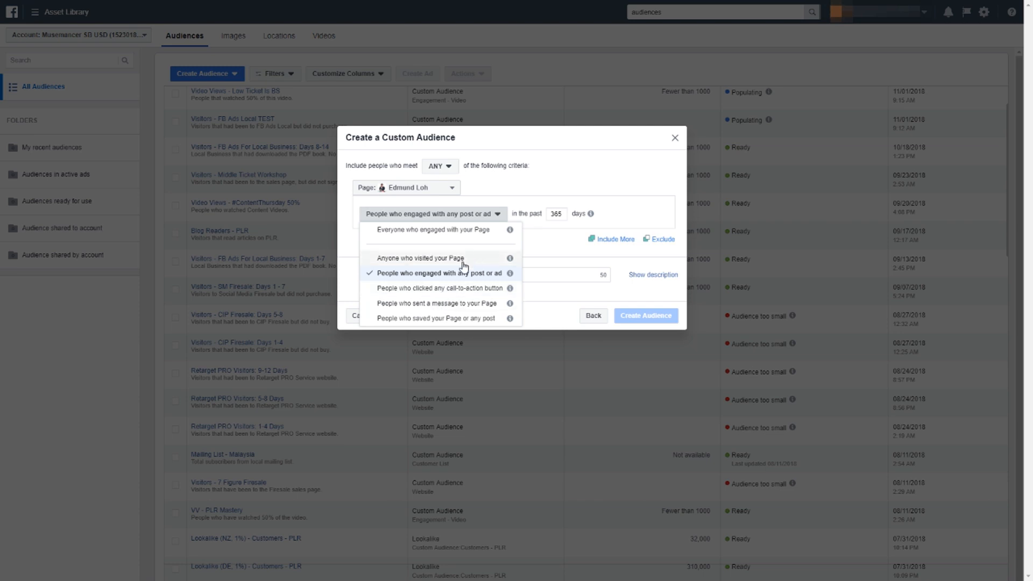
Set the page engagement period to the past 30 days.
{"action": "left_click", "coordinate": [559, 218]}
{"action": "left_click_drag", "start_coordinate": [562, 219], "coordinate": [525, 214]}
{"action": "left_click", "coordinate": [556, 214]}
{"action": "double_click", "coordinate": [554, 214]}
{"action": "type", "text": "305"}
{"action": "key", "text": "BackSpace"}
Name the page audience with "FB Page", the page owner's name and "- Post Engagement".
{"action": "left_click", "coordinate": [504, 274]}
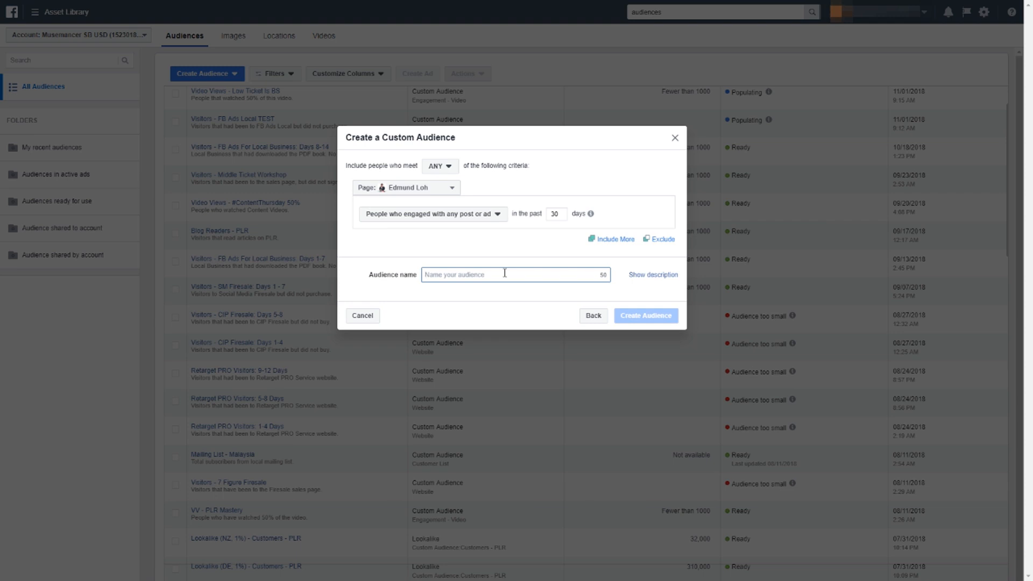
{"action": "type", "text": "FB Page Edmund Loh - Post En"}
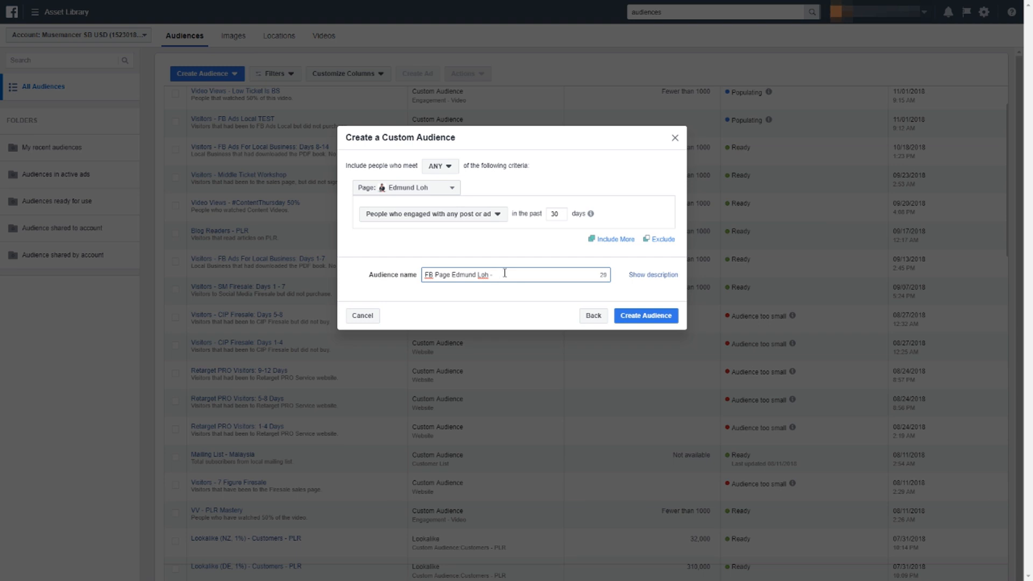
{"action": "type", "text": "gagement"}
Add the description "People that engaged with my FB Posts" and create the page engagement audience, closing the confirmation.
{"action": "left_click", "coordinate": [663, 280]}
{"action": "left_click", "coordinate": [523, 302]}
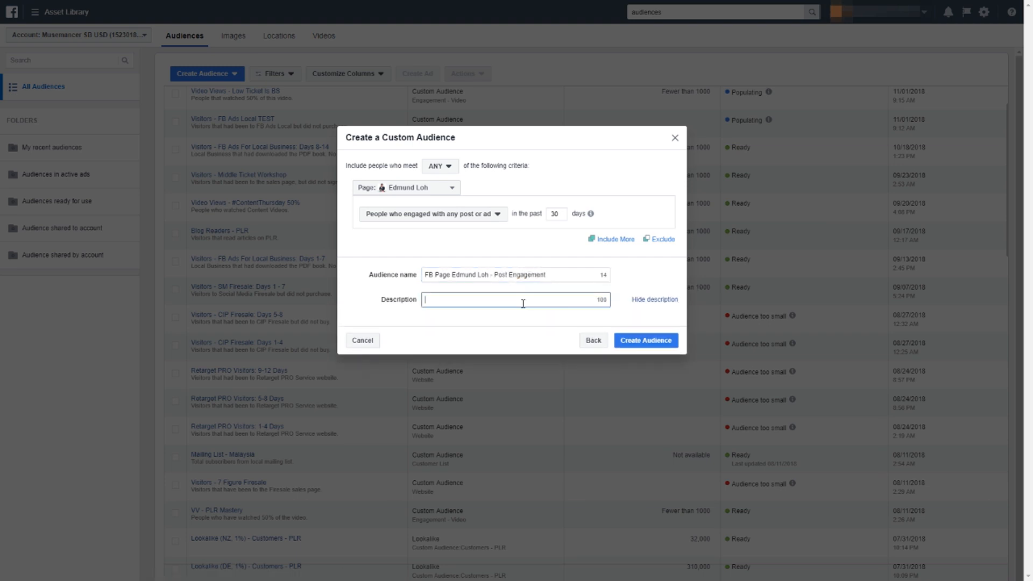
{"action": "type", "text": "People that engag"}
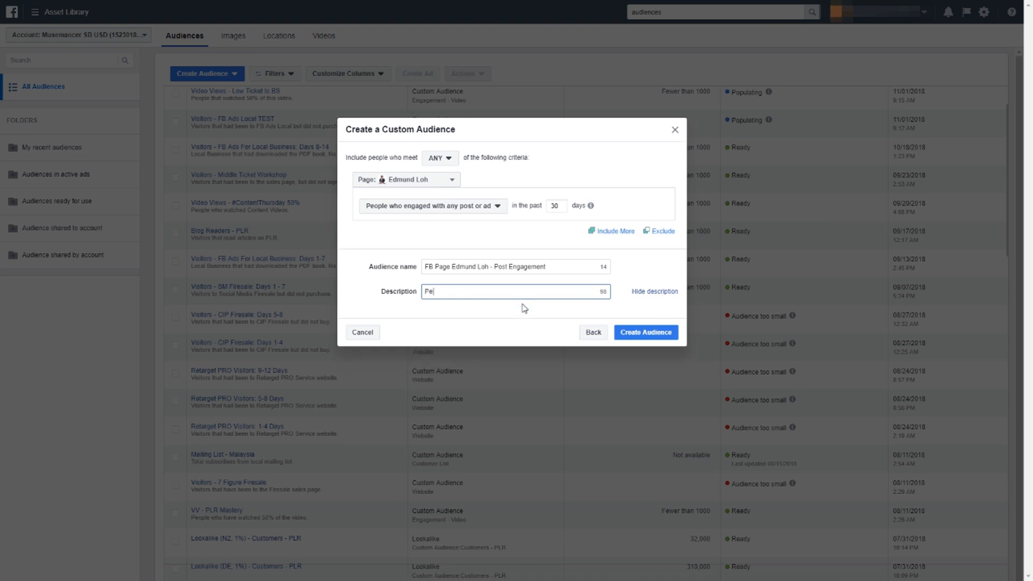
{"action": "type", "text": "ed with my FB Post"}
{"action": "left_click", "coordinate": [640, 333]}
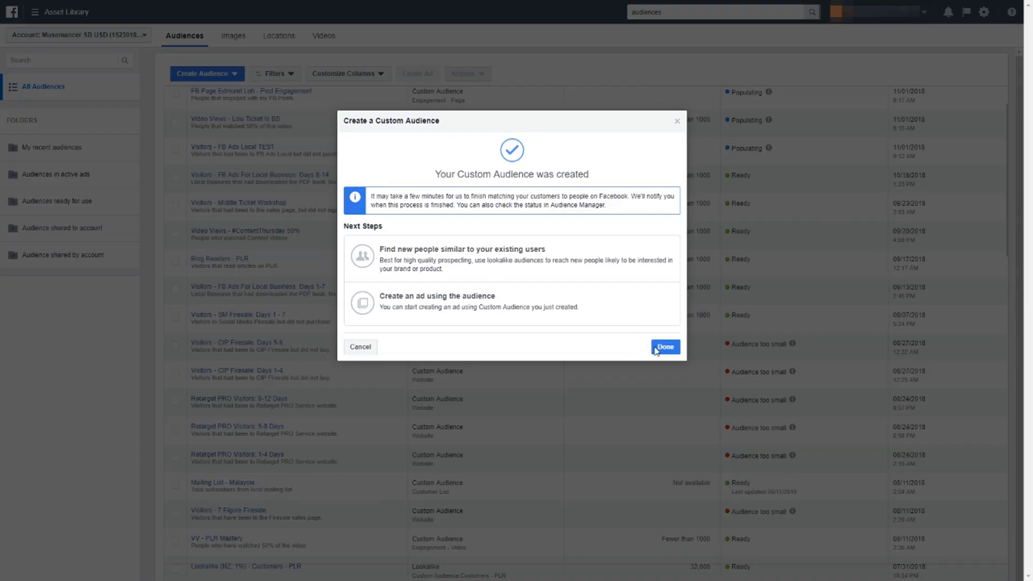
{"action": "left_click", "coordinate": [664, 347]}
Start a new custom audience based on engagement with an Instagram business profile.
{"action": "left_click", "coordinate": [211, 78]}
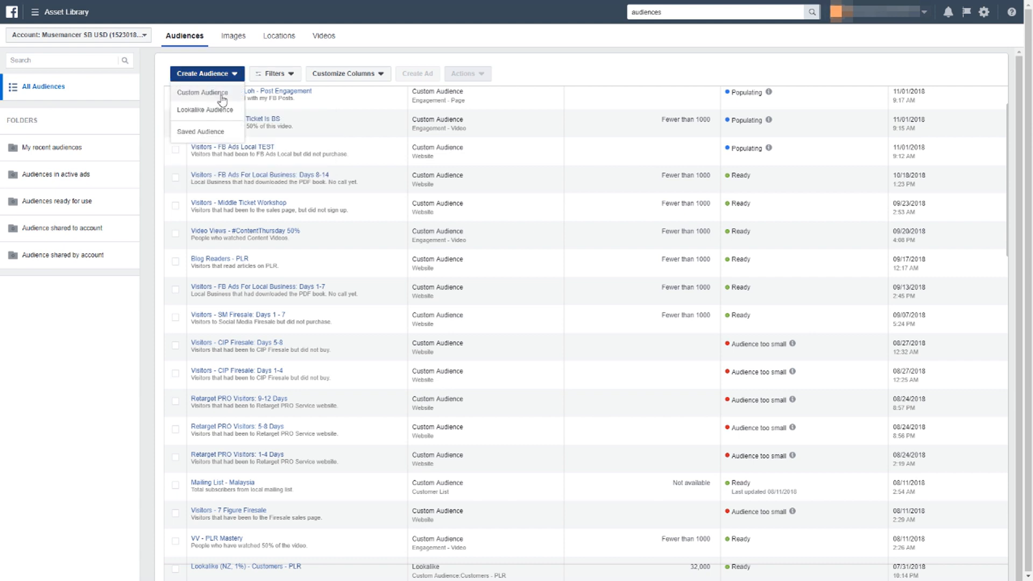
{"action": "left_click", "coordinate": [222, 94]}
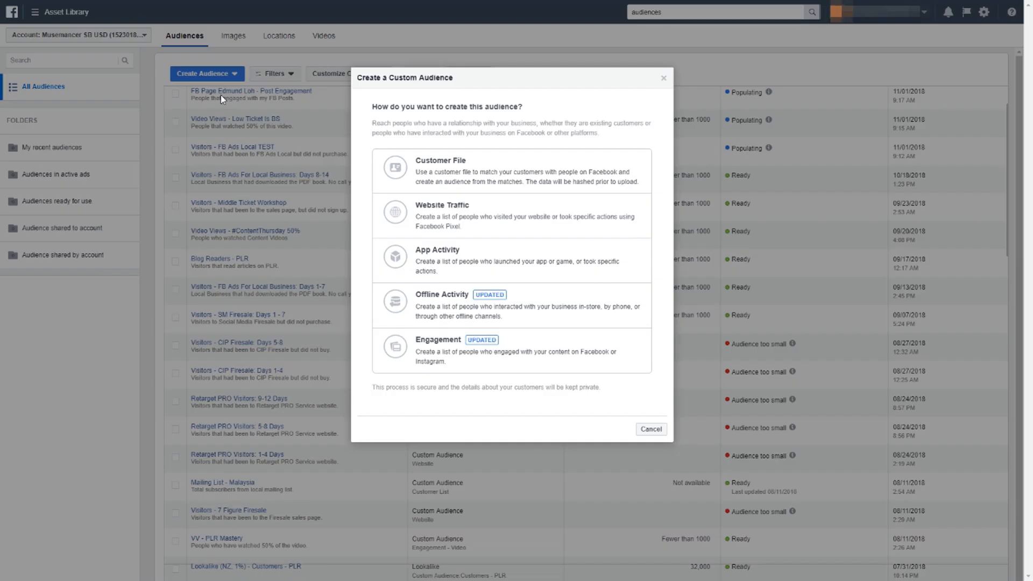
{"action": "left_click", "coordinate": [539, 343]}
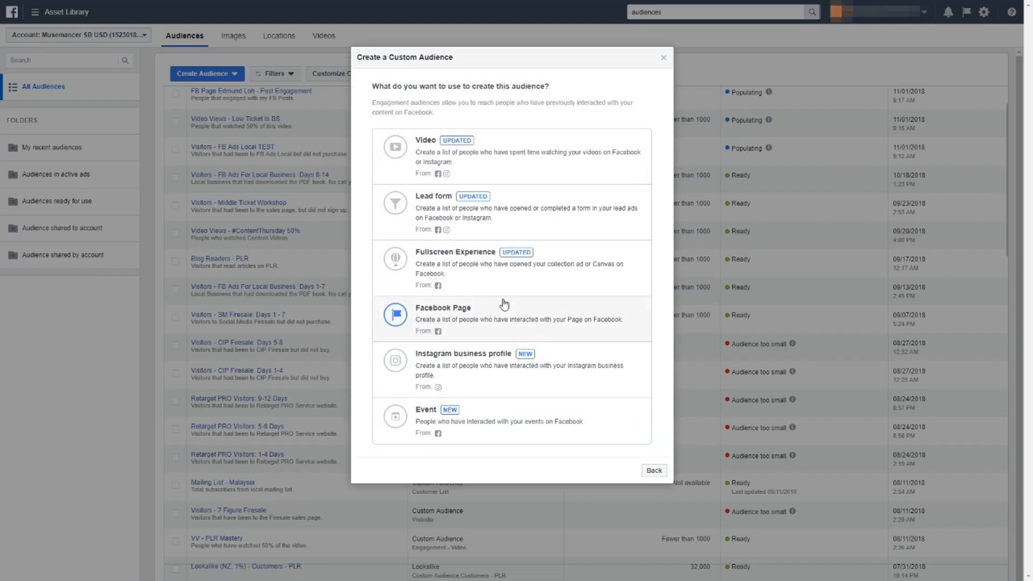
{"action": "left_click", "coordinate": [527, 372]}
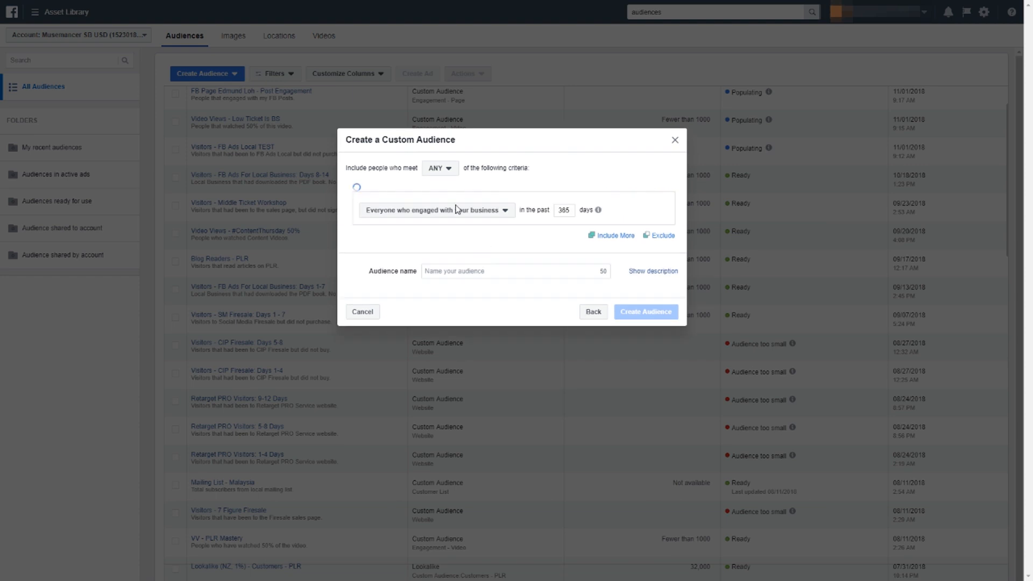
Keep the preselected Instagram profile and the criterion of everyone who engaged with the business, and set the period to the past 30 days.
{"action": "left_click", "coordinate": [452, 214]}
{"action": "left_click", "coordinate": [453, 213]}
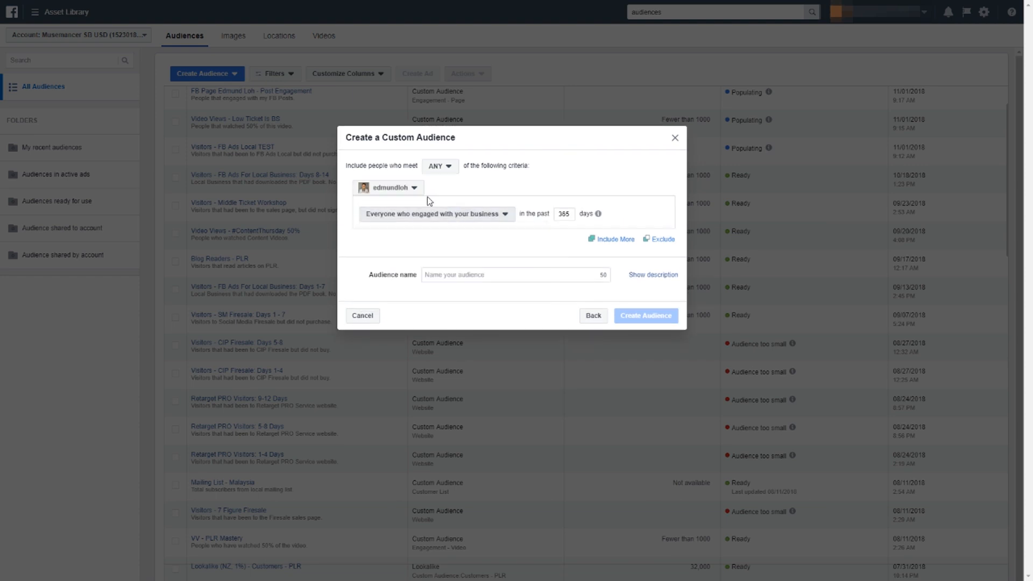
{"action": "left_click", "coordinate": [401, 189]}
{"action": "left_click", "coordinate": [402, 189]}
{"action": "left_click", "coordinate": [430, 214]}
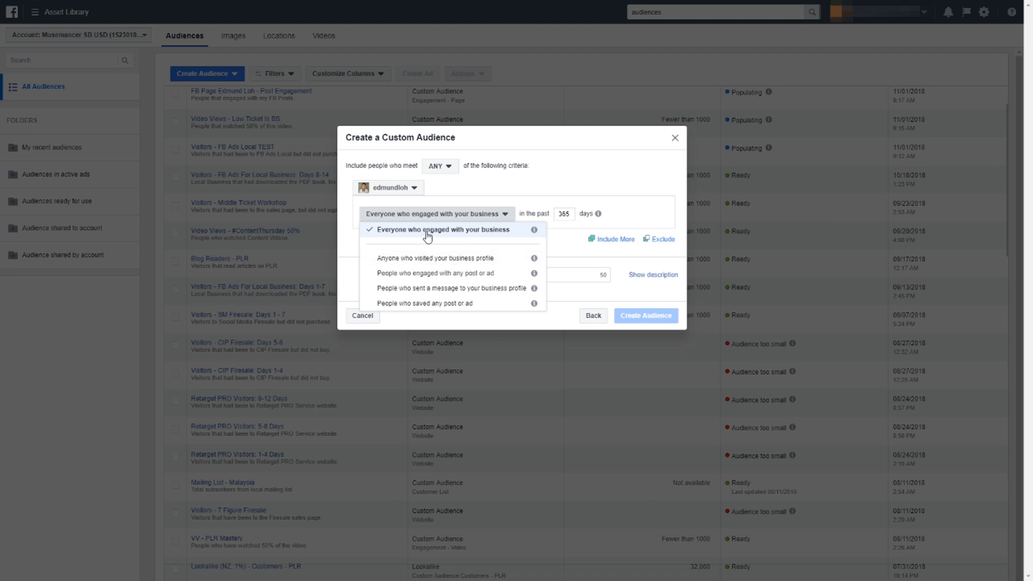
{"action": "mouse_move", "coordinate": [535, 231]}
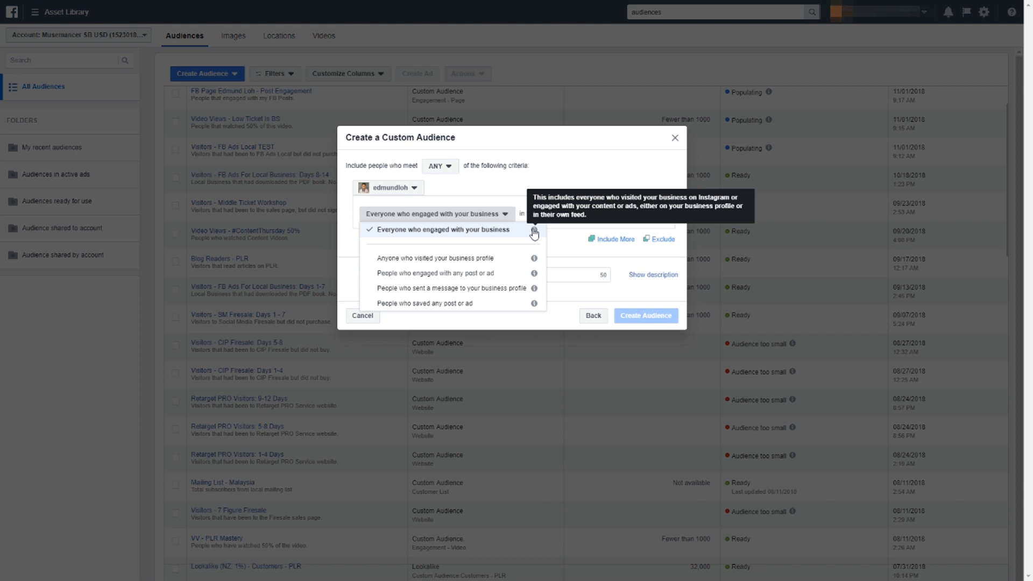
{"action": "left_click", "coordinate": [567, 235]}
{"action": "double_click", "coordinate": [563, 214]}
{"action": "type", "text": "3"}
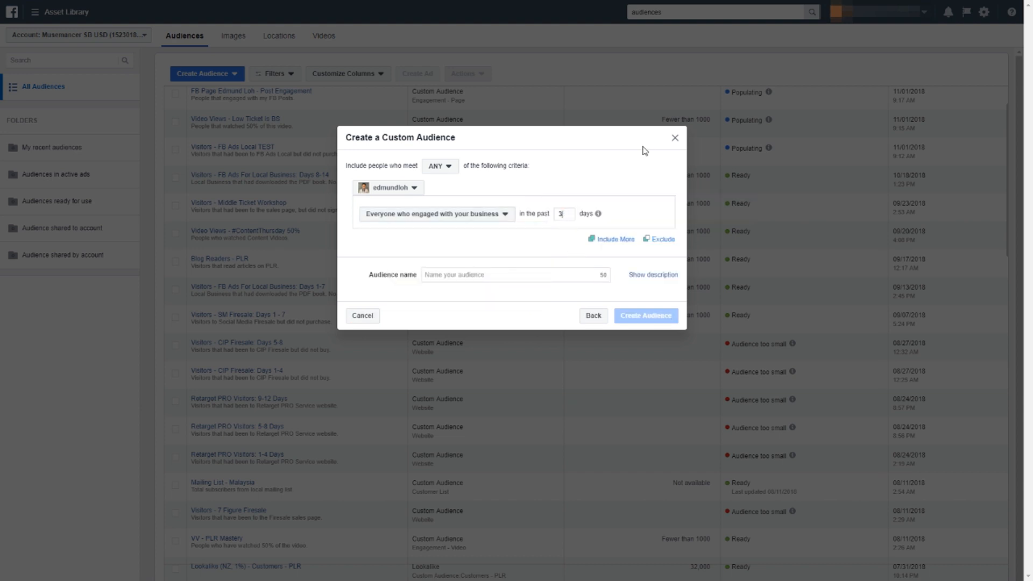
Name the Instagram audience with "IG" followed by the profile's @ handle.
{"action": "key", "text": "Tab"}
{"action": "key", "text": "Tab"}
{"action": "key", "text": "Tab"}
{"action": "type", "text": "I"}
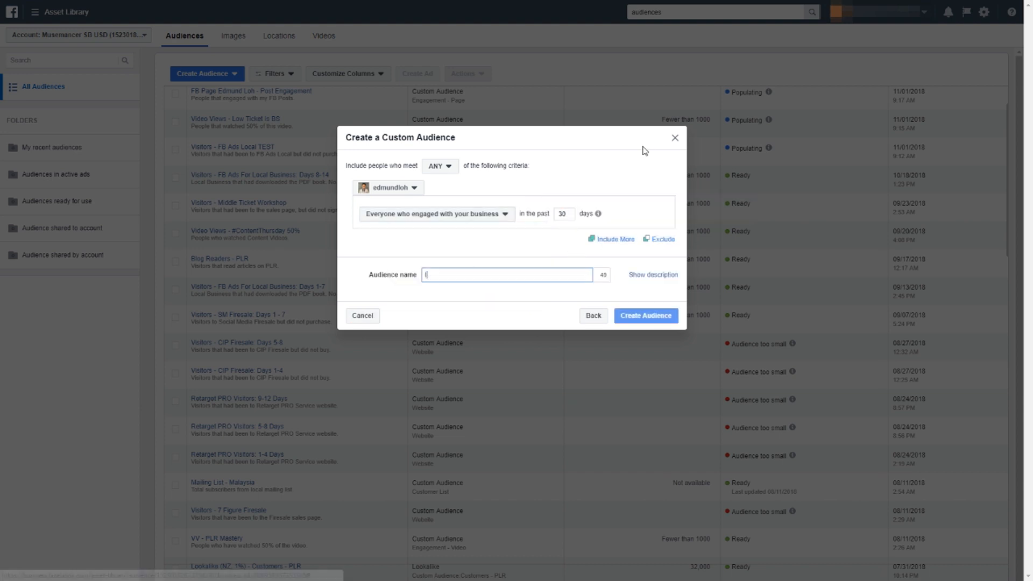
{"action": "type", "text": "G @edm"}
{"action": "key", "text": "BackSpace"}
{"action": "key", "text": "BackSpace"}
{"action": "key", "text": "BackSpace"}
{"action": "type", "text": "e"}
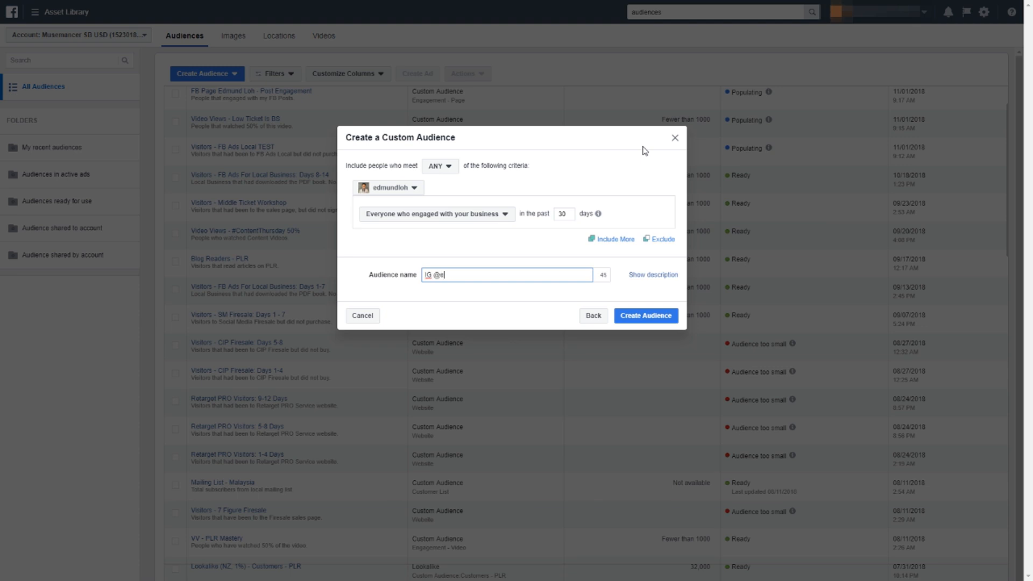
{"action": "type", "text": "dmundloh"}
{"action": "key", "text": "Tab"}
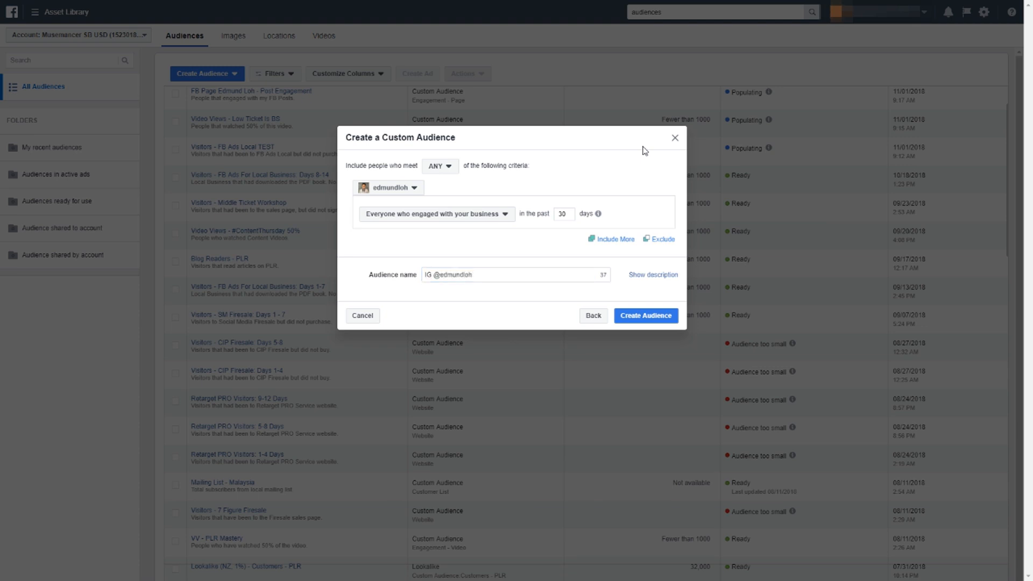
Add the description "People that engaged with my IG Profile" and create the Instagram engagement audience, closing the confirmation.
{"action": "left_click", "coordinate": [652, 274]}
{"action": "left_click", "coordinate": [533, 299]}
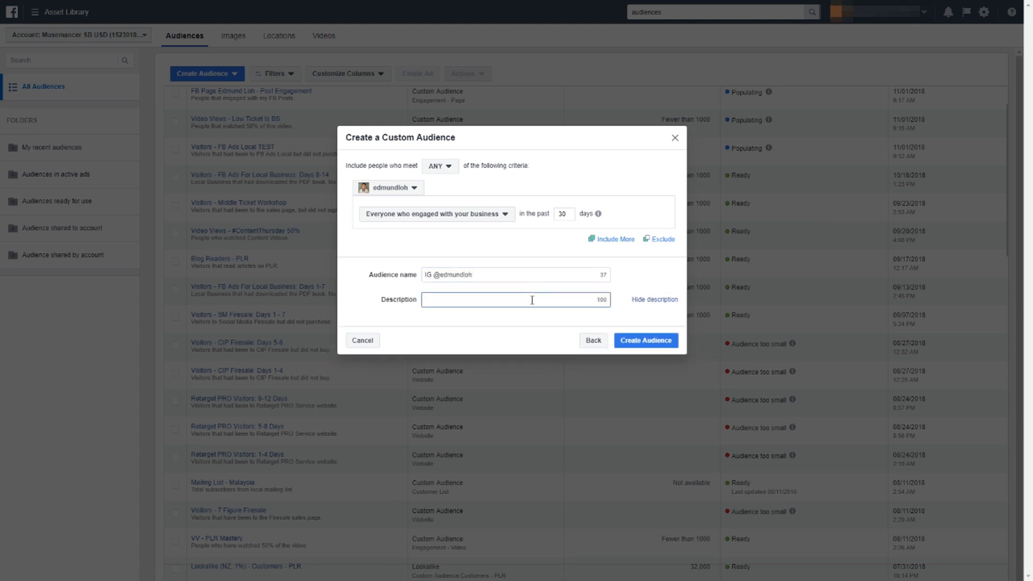
{"action": "type", "text": "Visitors"}
{"action": "key", "text": "BackSpace"}
{"action": "key", "text": "BackSpace"}
{"action": "key", "text": "BackSpace"}
{"action": "key", "text": "BackSpace"}
{"action": "key", "text": "BackSpace"}
{"action": "key", "text": "BackSpace"}
{"action": "key", "text": "BackSpace"}
{"action": "key", "text": "BackSpace"}
{"action": "type", "text": "People that engaged with my IG Profile"}
{"action": "left_click", "coordinate": [637, 333]}
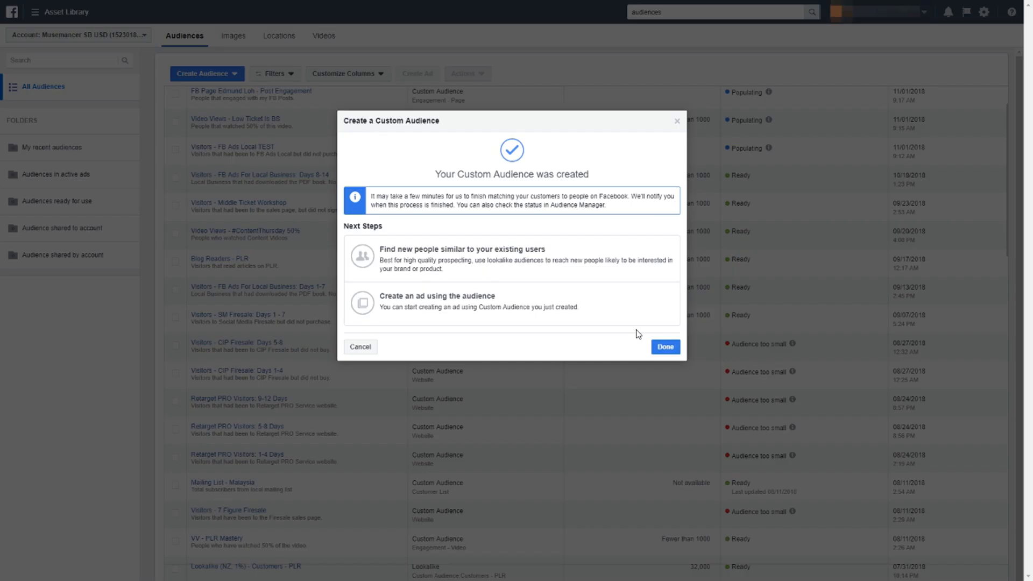
{"action": "left_click", "coordinate": [666, 348]}
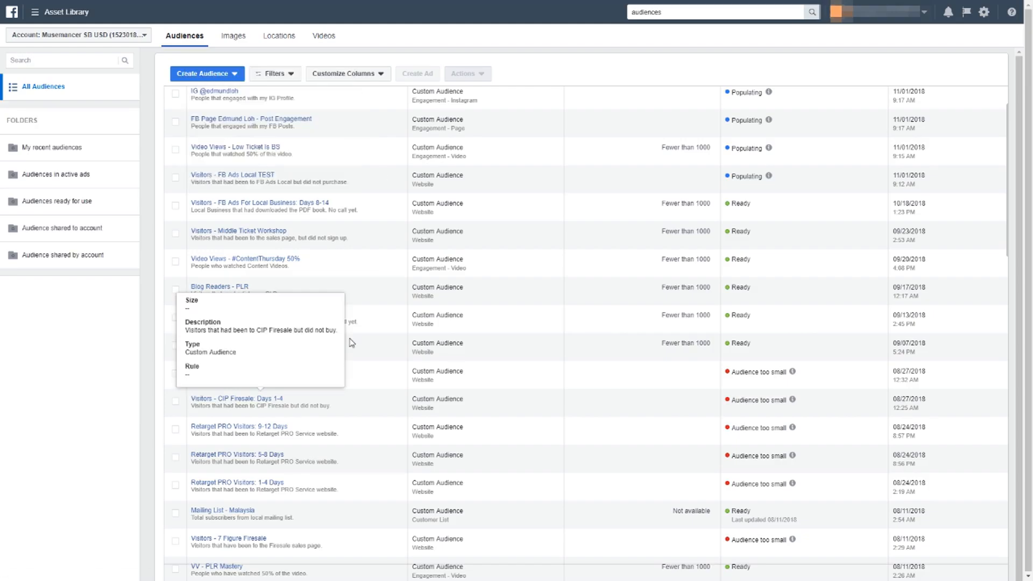